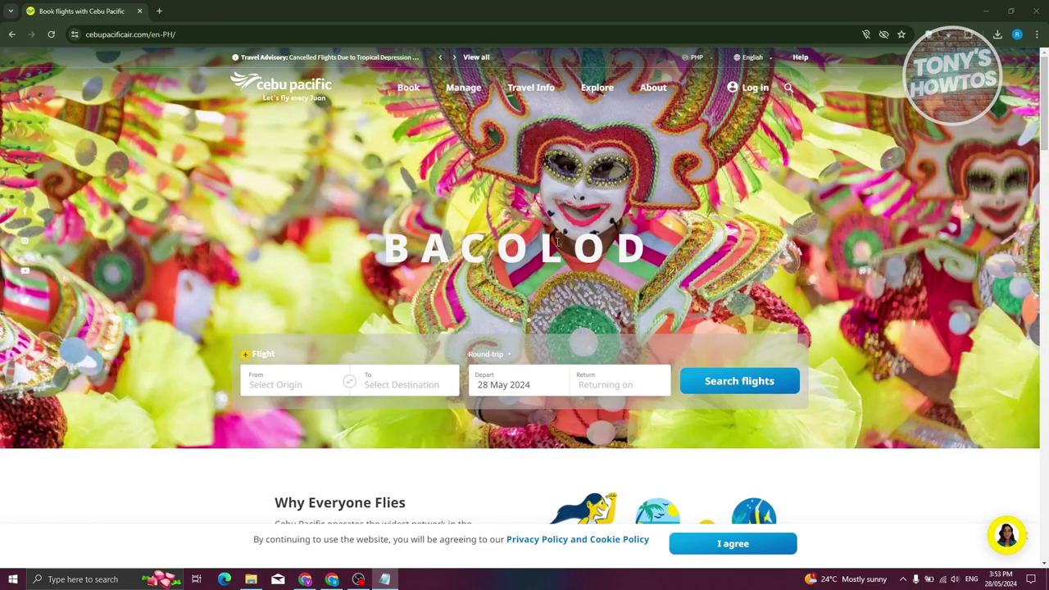
# - Choose Round-trip as the trip type in the flight search form
pyautogui.scroll(-4, 562, 238)
pyautogui.scroll(3, 567, 240)
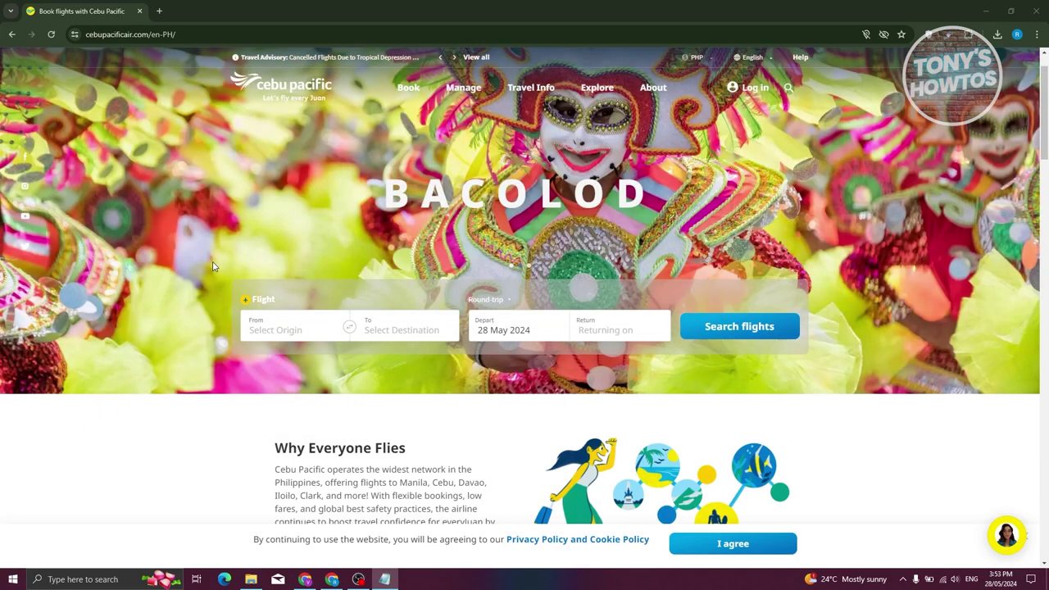
pyautogui.scroll(-2, 225, 264)
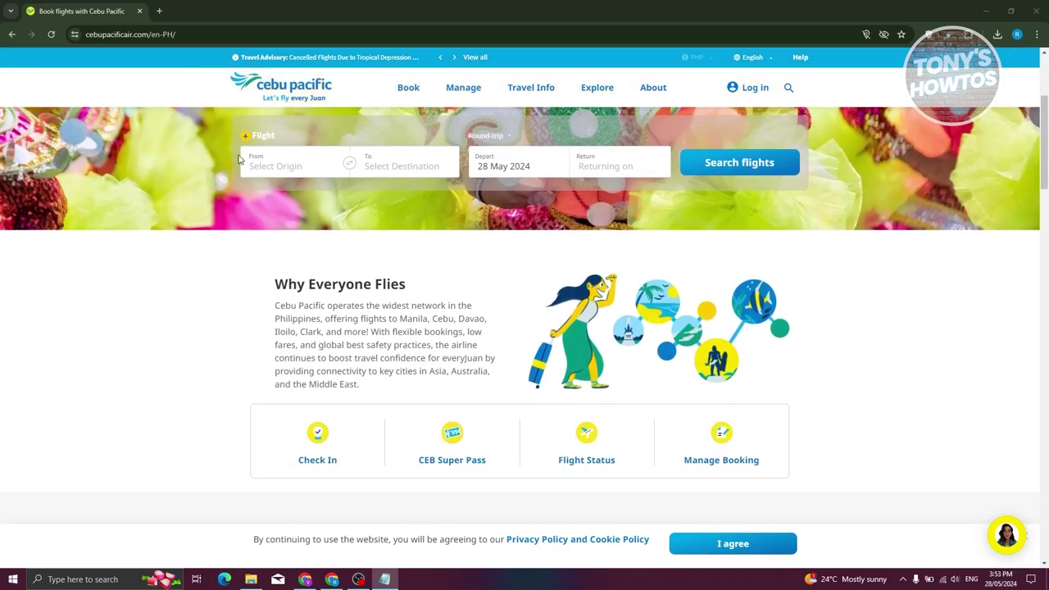
pyautogui.scroll(1, 383, 315)
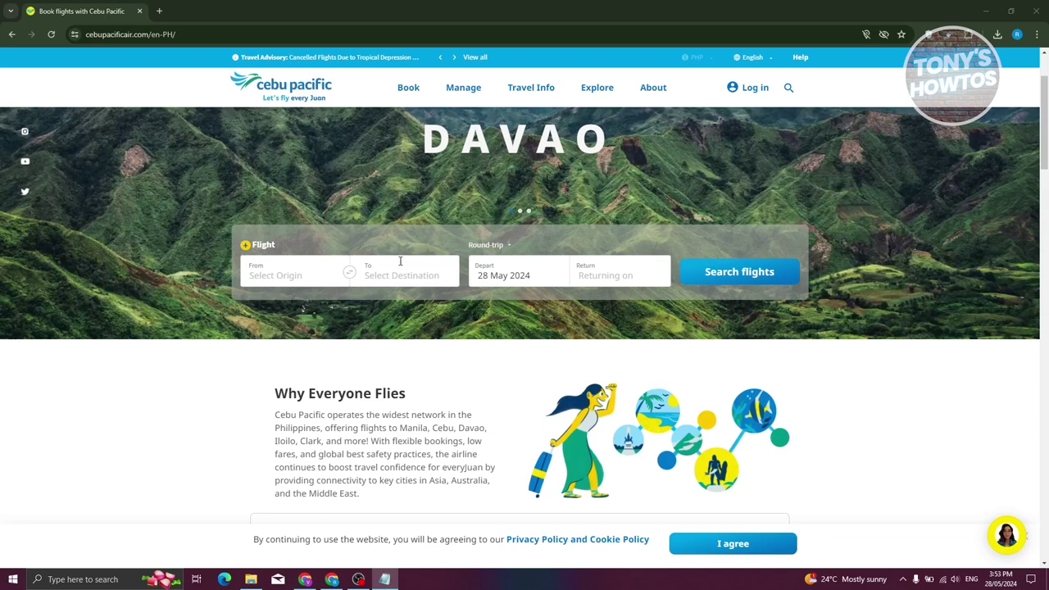
pyautogui.click(496, 247)
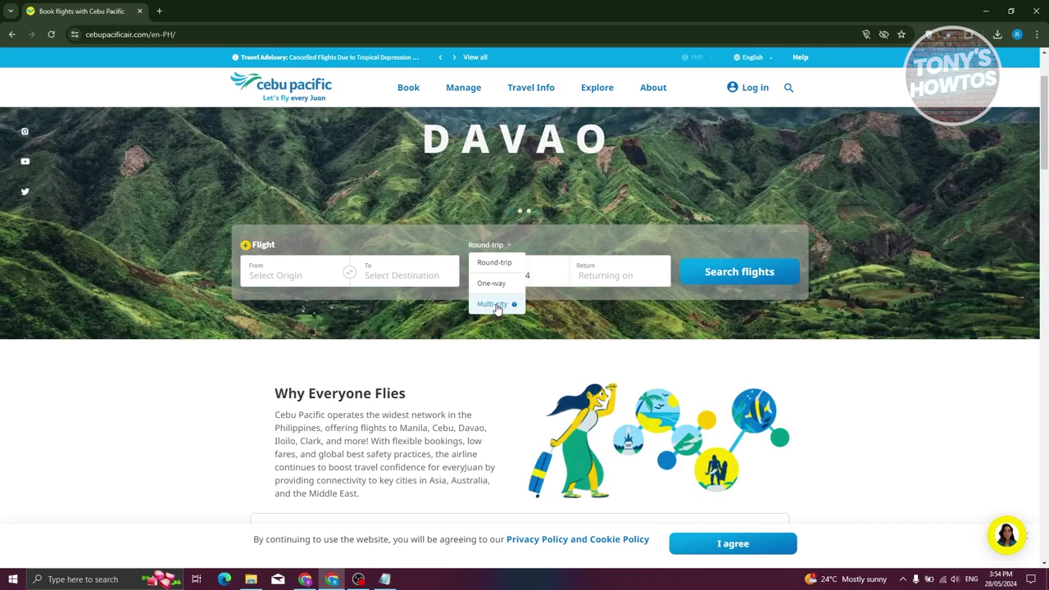
pyautogui.click(491, 264)
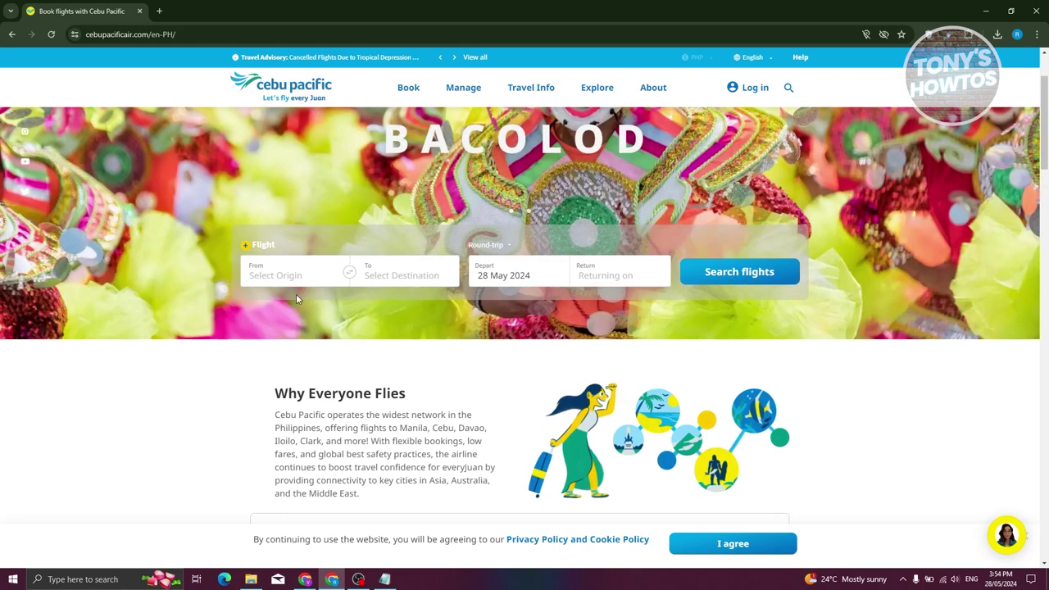
# - Set the flight origin to Manila MNL and the destination to Cebu CEB
pyautogui.click(296, 283)
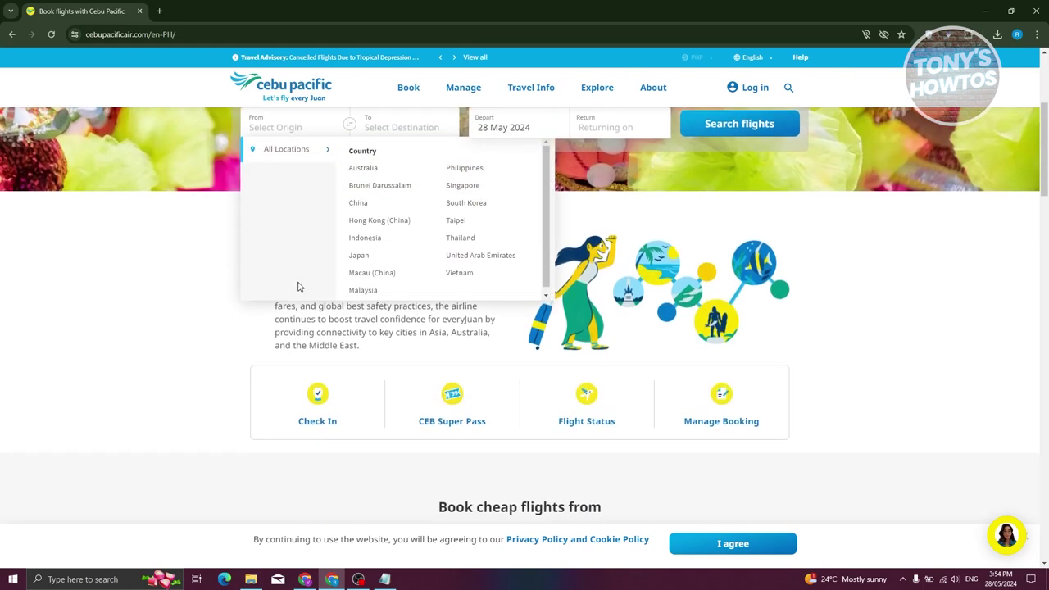
pyautogui.scroll(1, 187, 332)
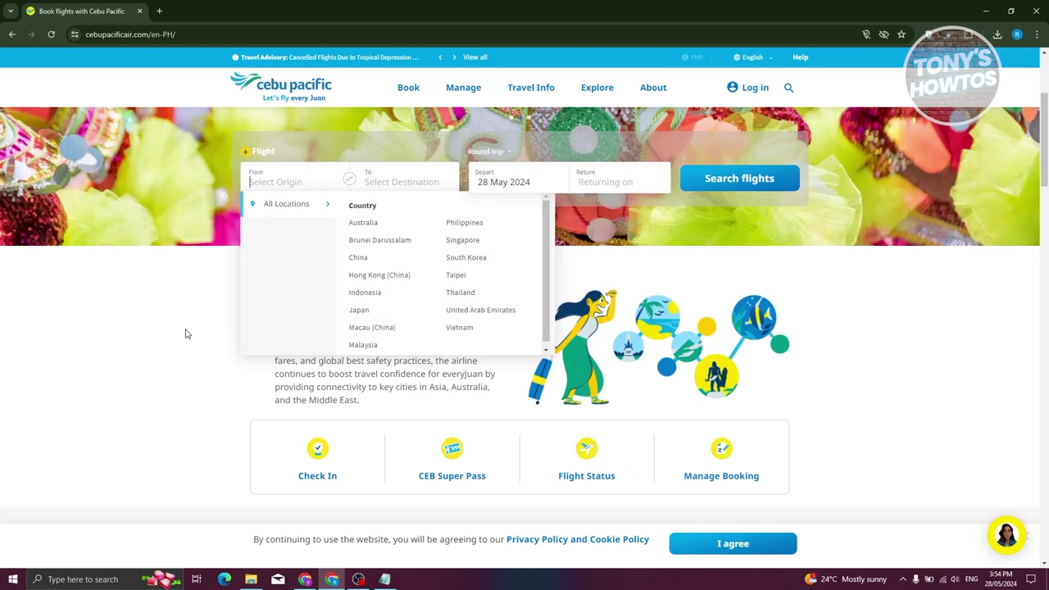
pyautogui.write('MNL')
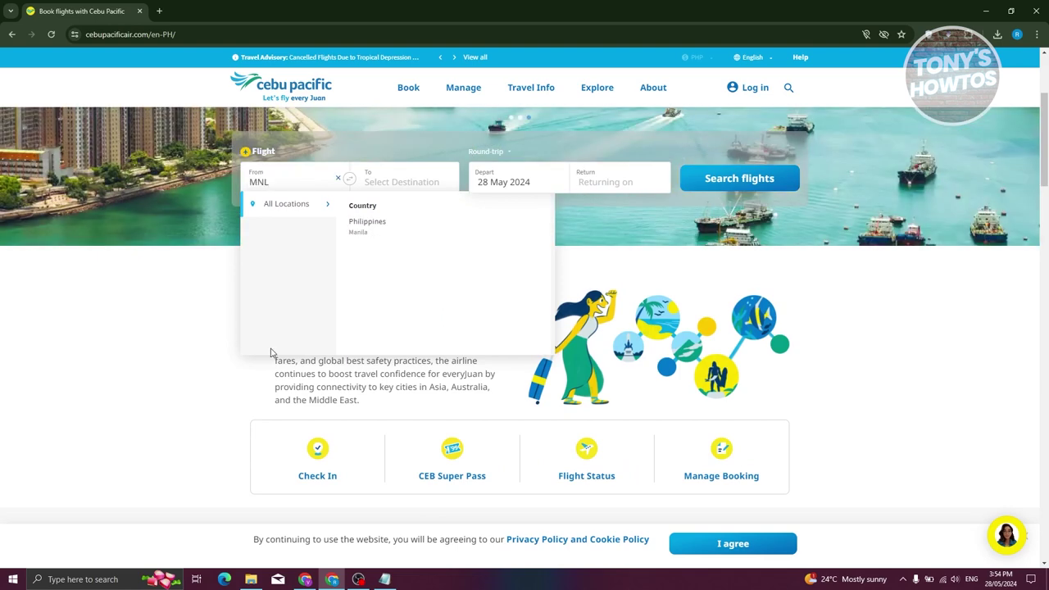
pyautogui.click(360, 231)
pyautogui.scroll(1, 204, 286)
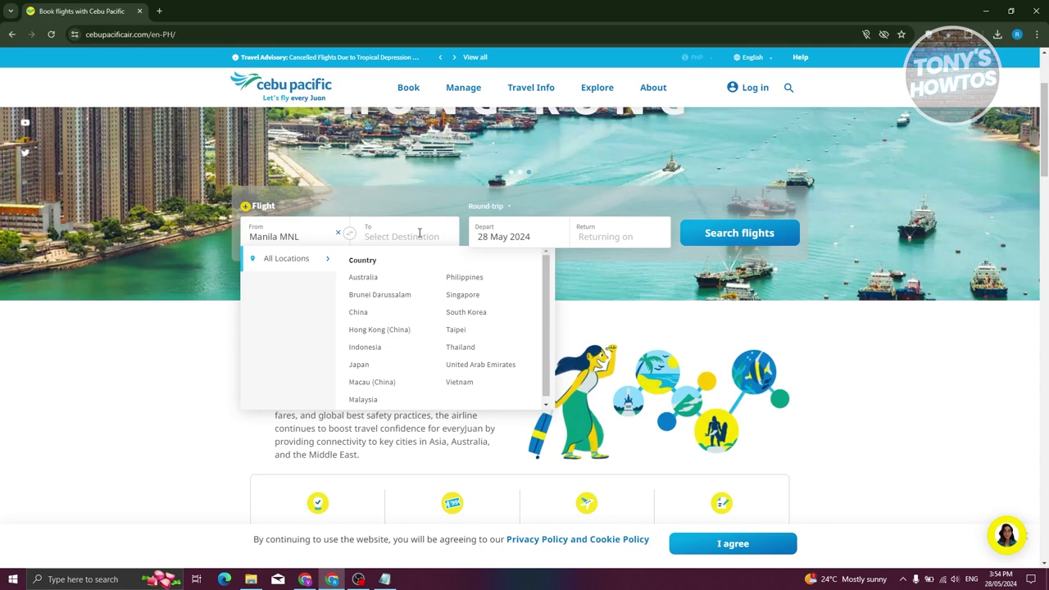
pyautogui.write('CEBU')
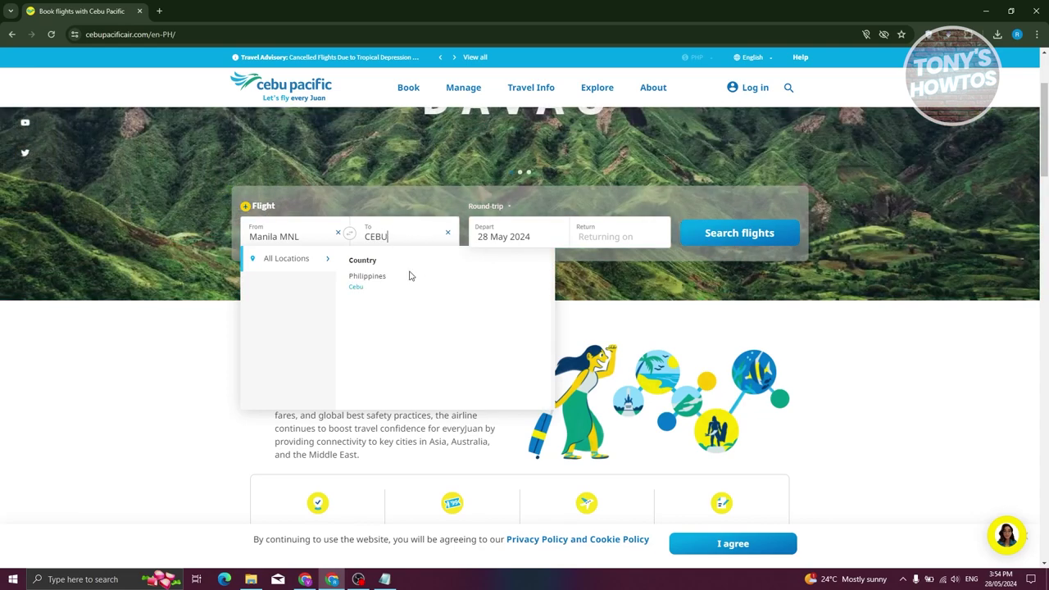
pyautogui.click(356, 289)
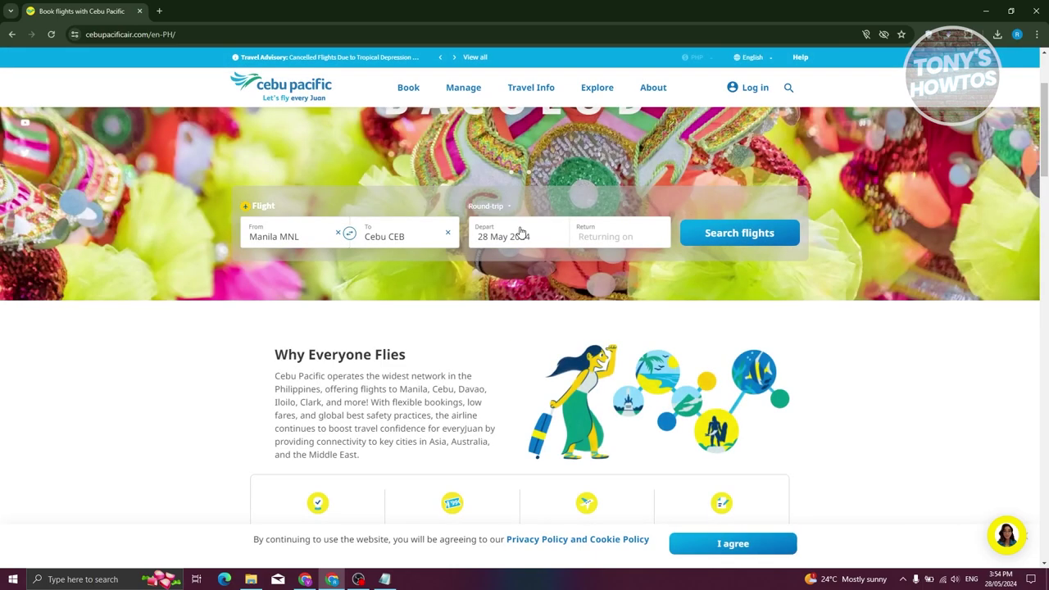
pyautogui.click(524, 239)
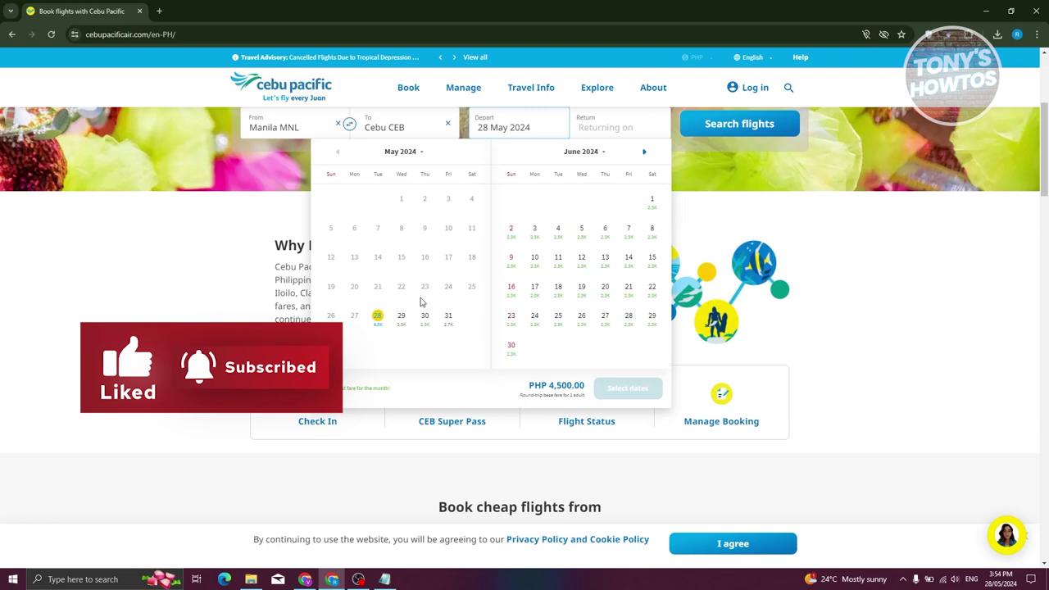
pyautogui.scroll(1, 432, 310)
pyautogui.click(426, 370)
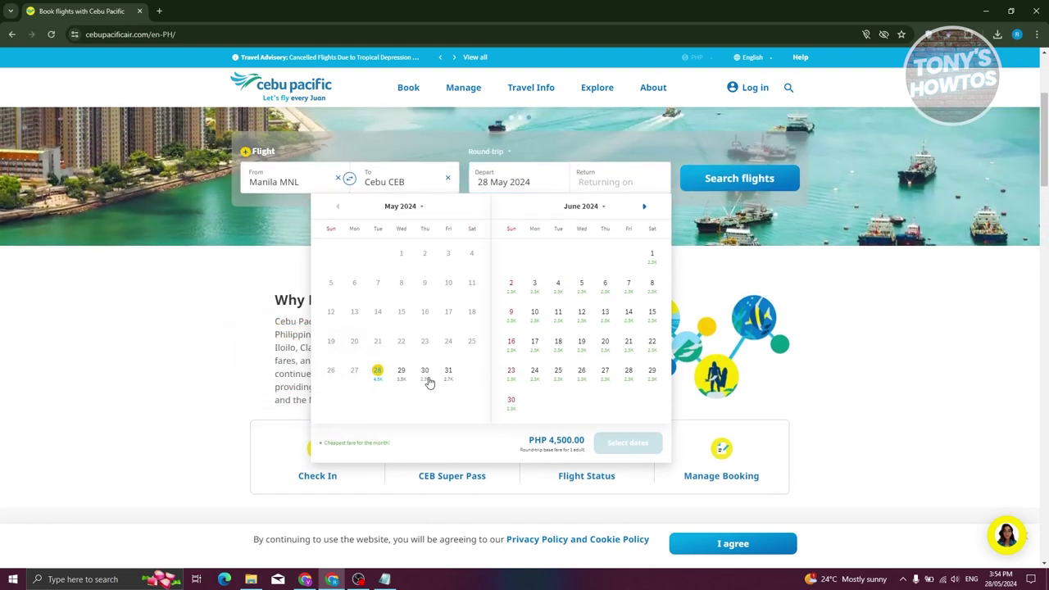
pyautogui.scroll(-1, 427, 344)
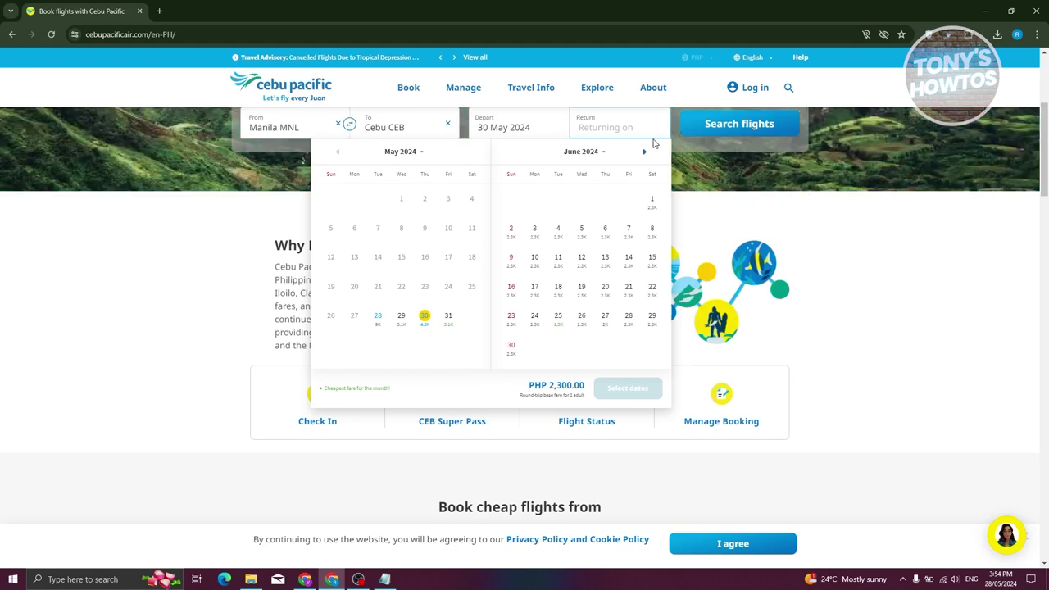
pyautogui.click(808, 180)
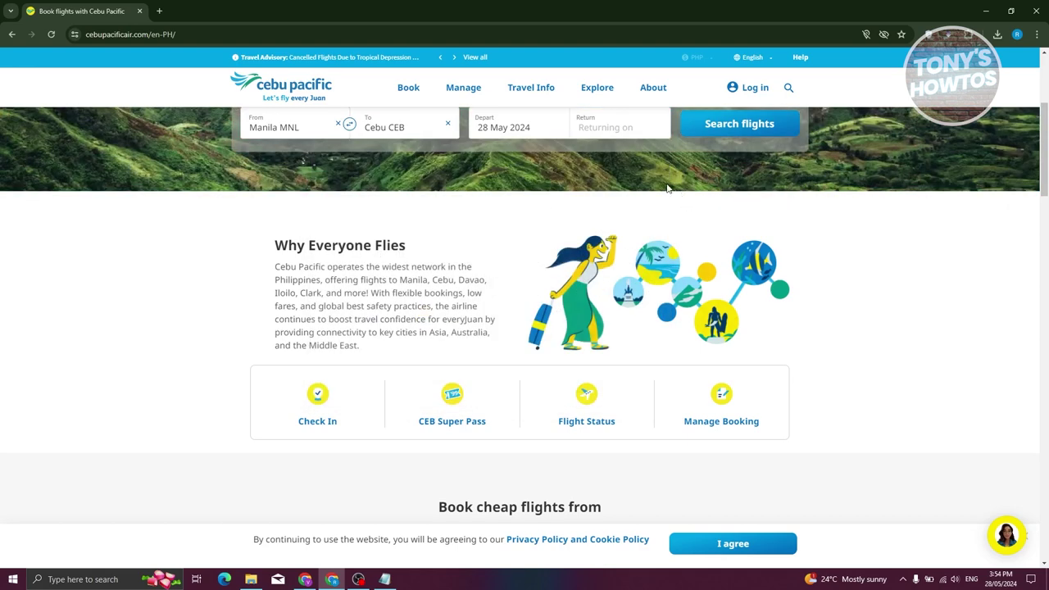
# - Set the departure date to 30 May 2024 and the return date to 24 Jun 2024, and confirm the dates
pyautogui.click(550, 185)
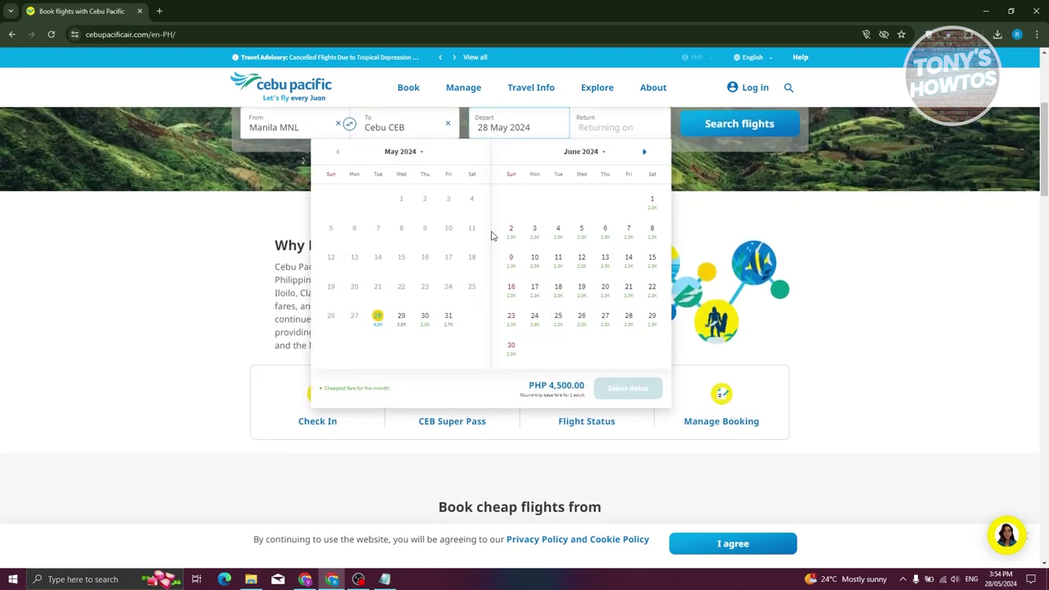
pyautogui.click(424, 318)
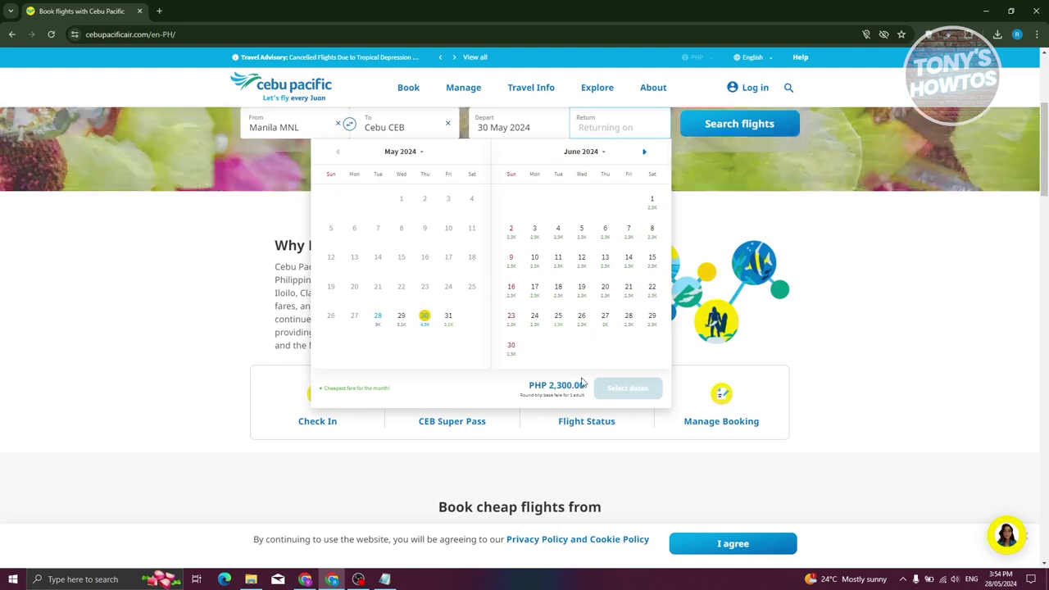
pyautogui.click(644, 154)
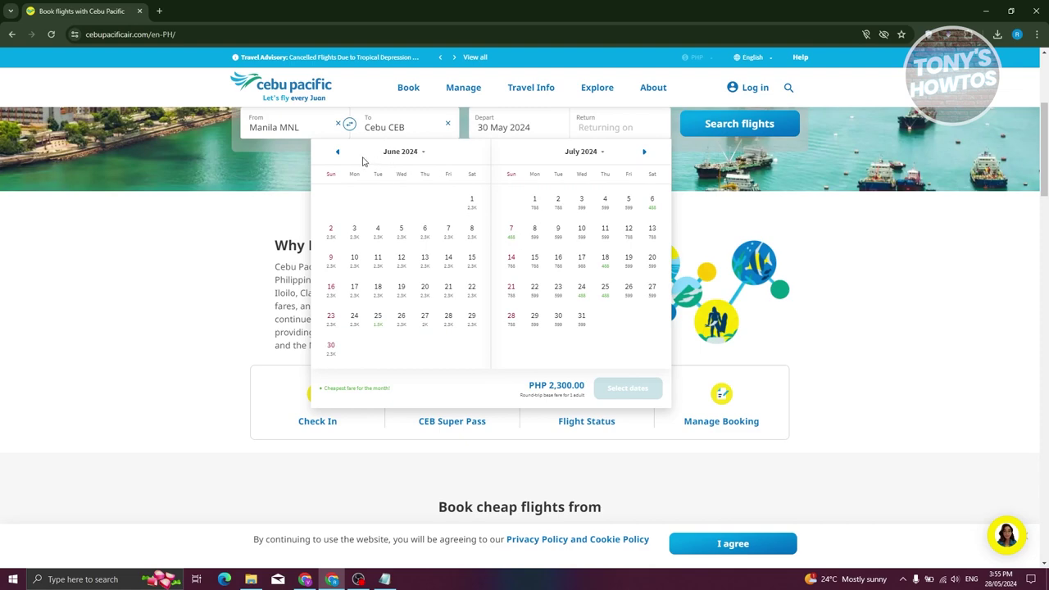
pyautogui.click(355, 319)
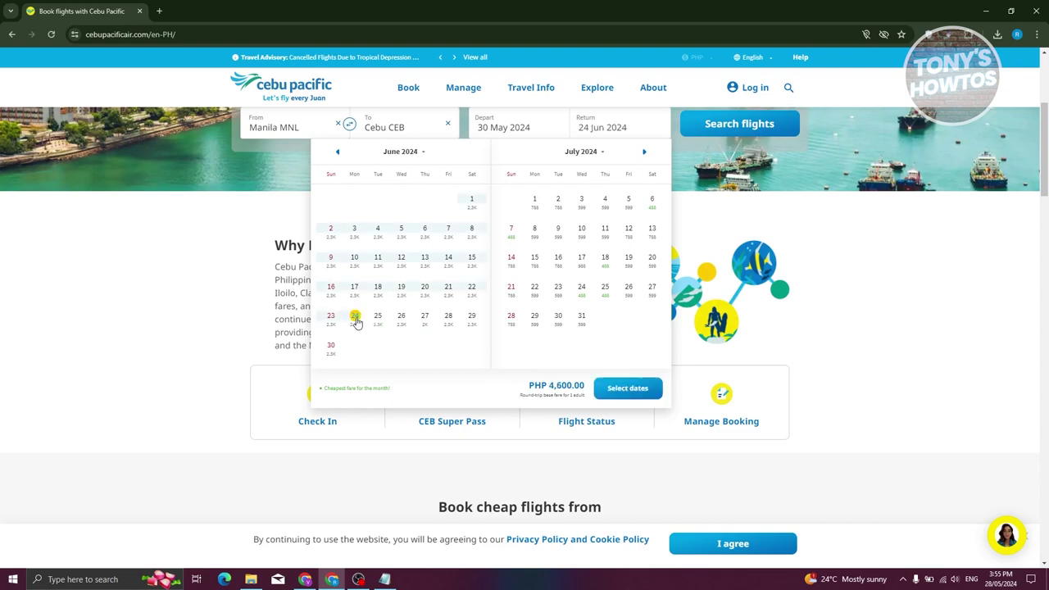
pyautogui.click(639, 392)
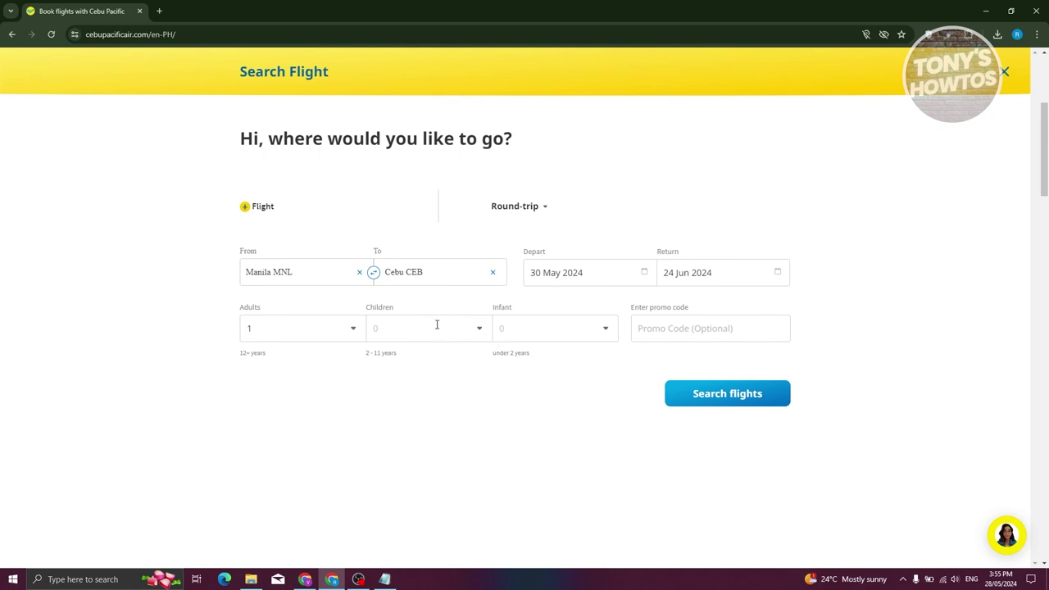
# - Check the infant passenger options and search flights for one adult
pyautogui.click(505, 322)
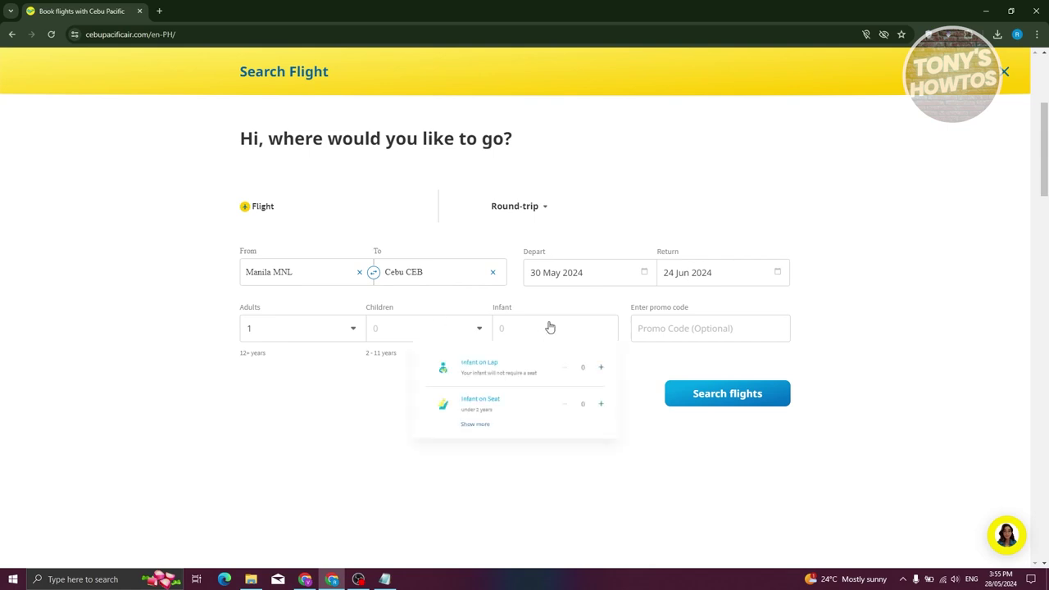
pyautogui.click(316, 417)
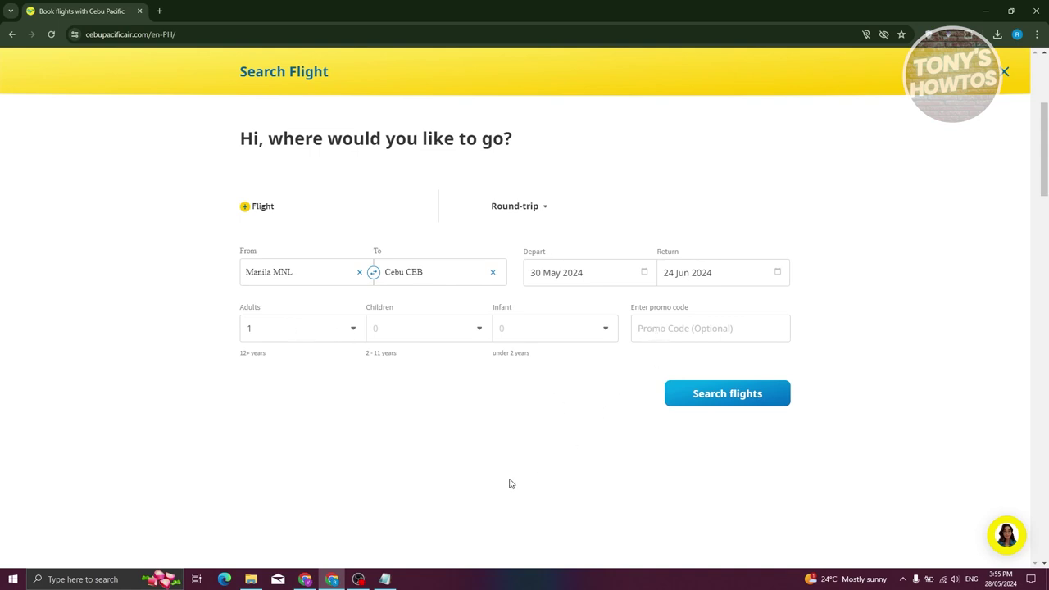
pyautogui.click(731, 400)
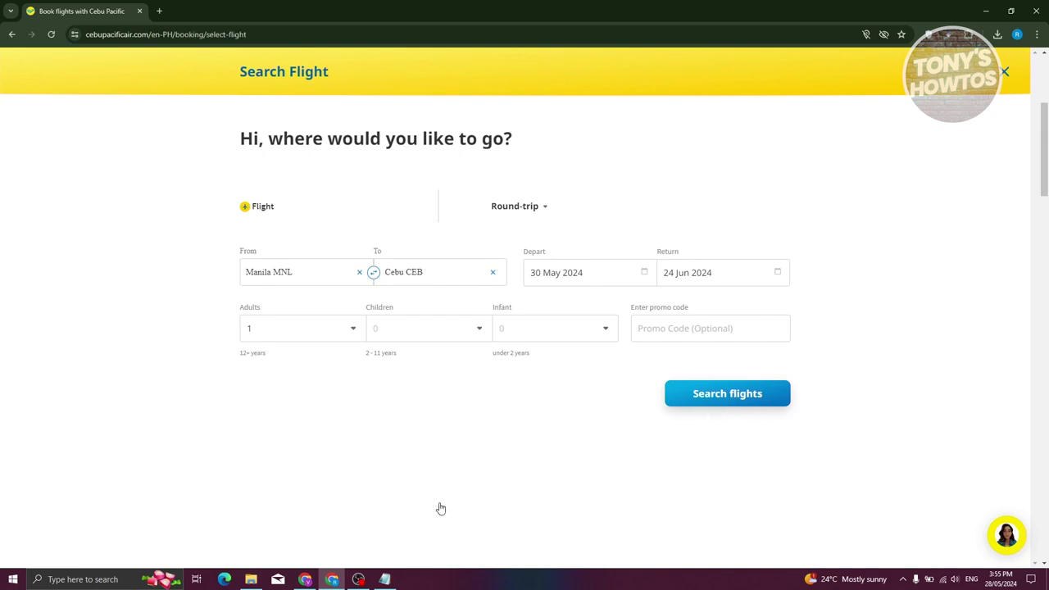
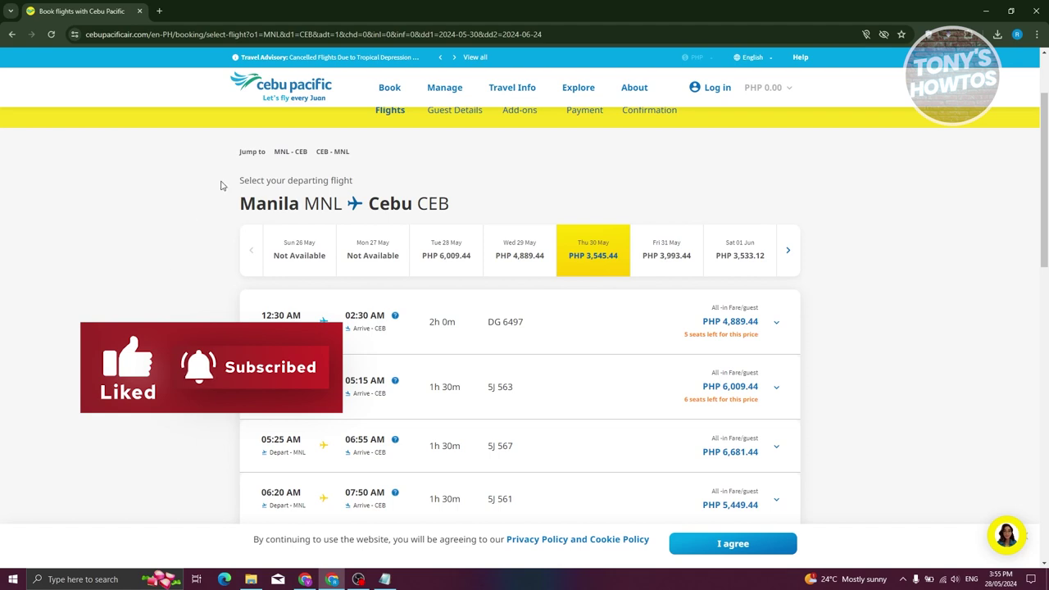
# - Examine the departing Manila to Cebu fares for the following week, 2 to 8 June
pyautogui.moveTo(241, 203); pyautogui.dragTo(495, 204)
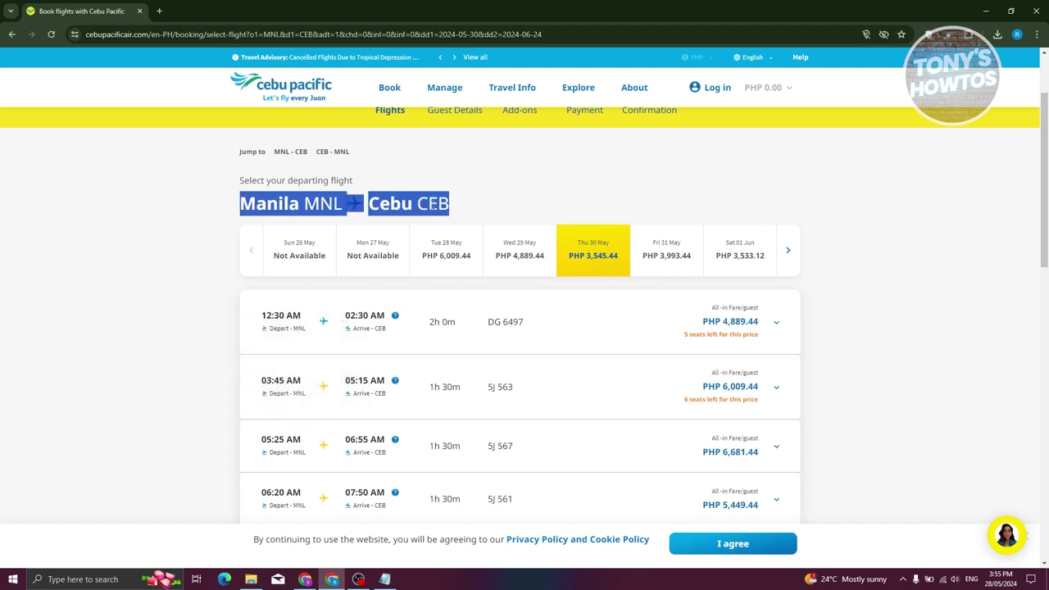
pyautogui.click(527, 200)
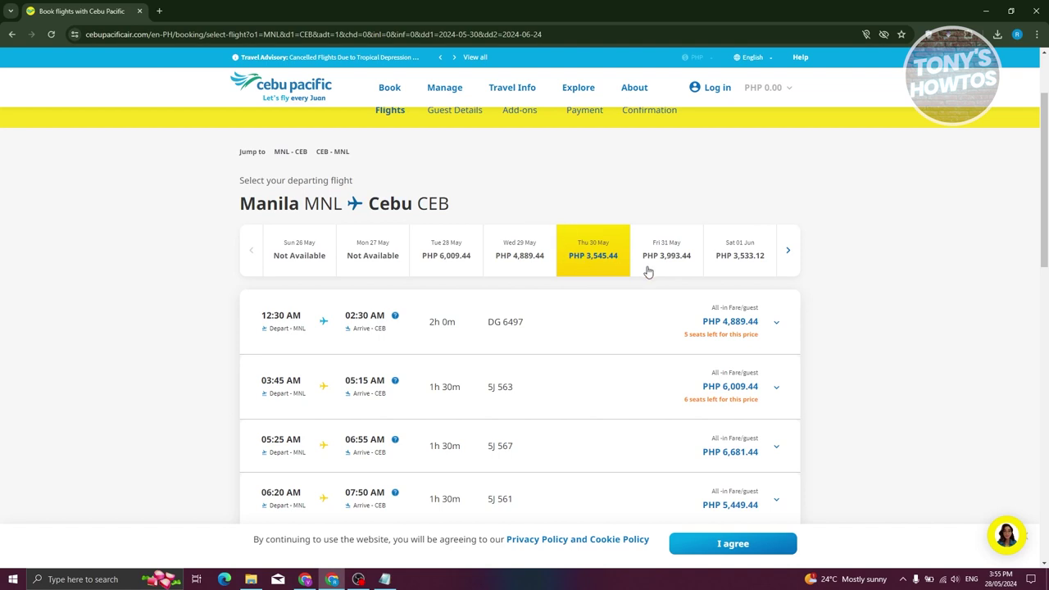
pyautogui.click(787, 251)
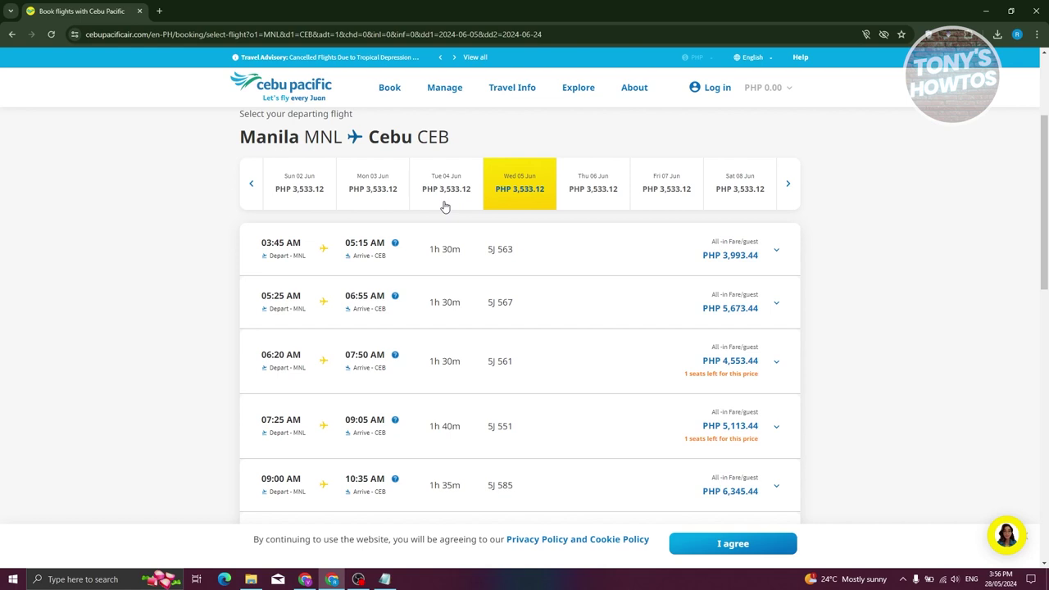
pyautogui.scroll(2, 876, 342)
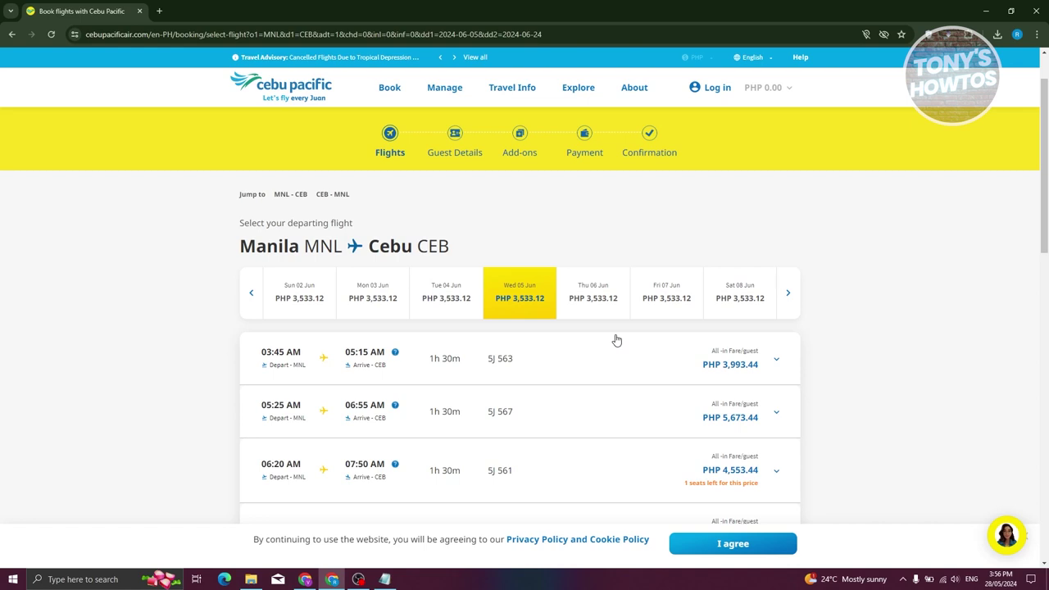
pyautogui.scroll(-1, 661, 241)
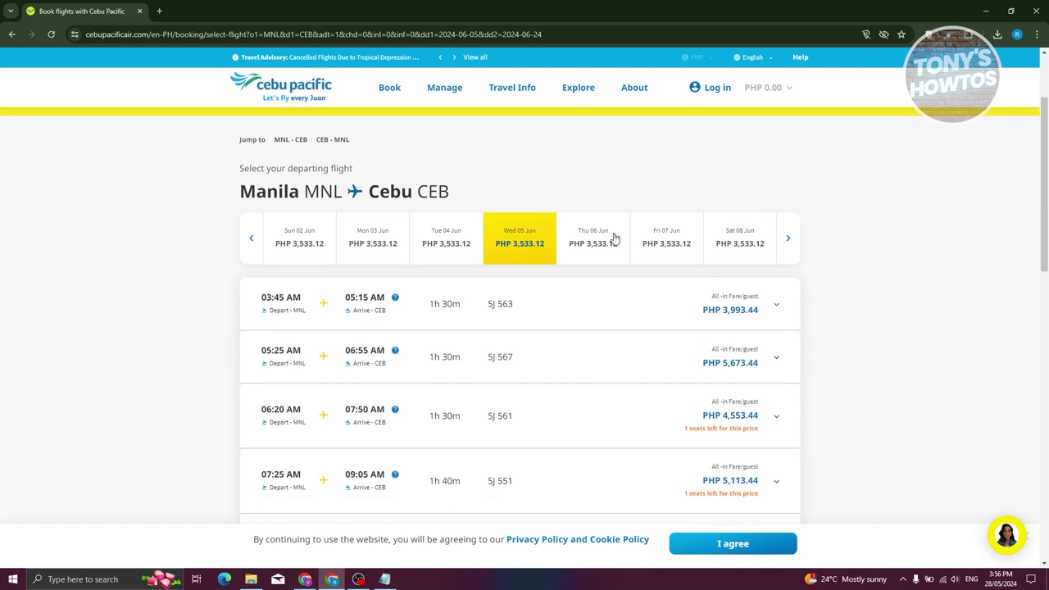
pyautogui.scroll(2, 524, 255)
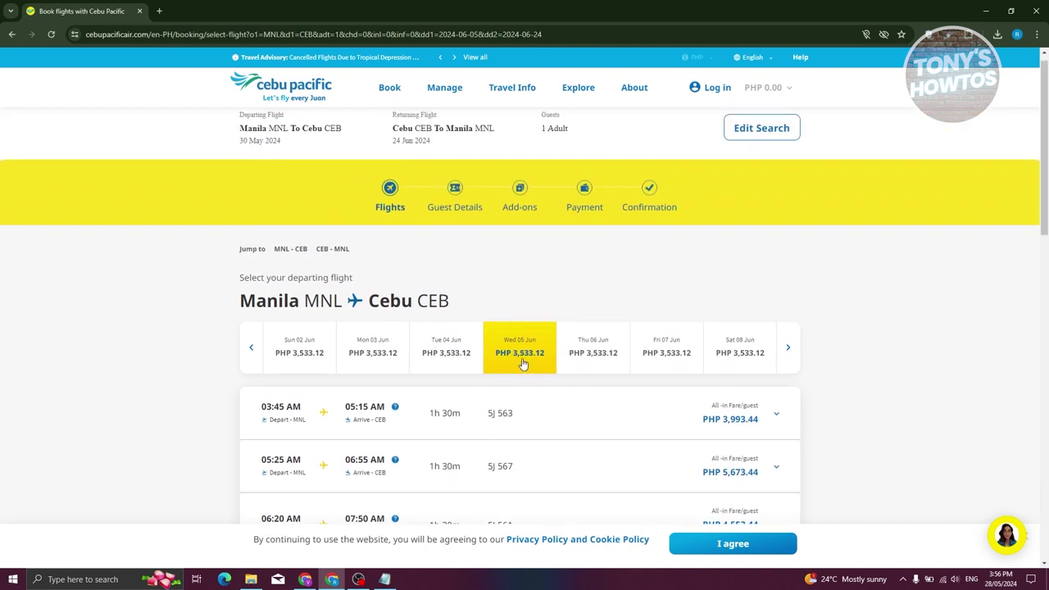
# - Go back to the previous week's departures and select the 03:45 AM flight 5J 563 on Wed 29 May
pyautogui.click(251, 351)
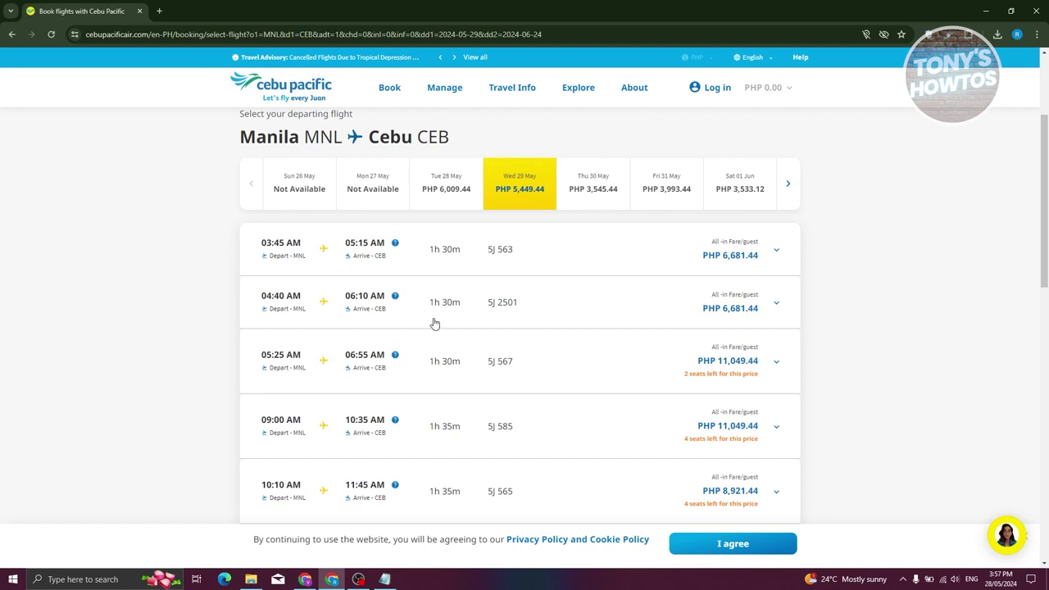
pyautogui.scroll(-1, 571, 298)
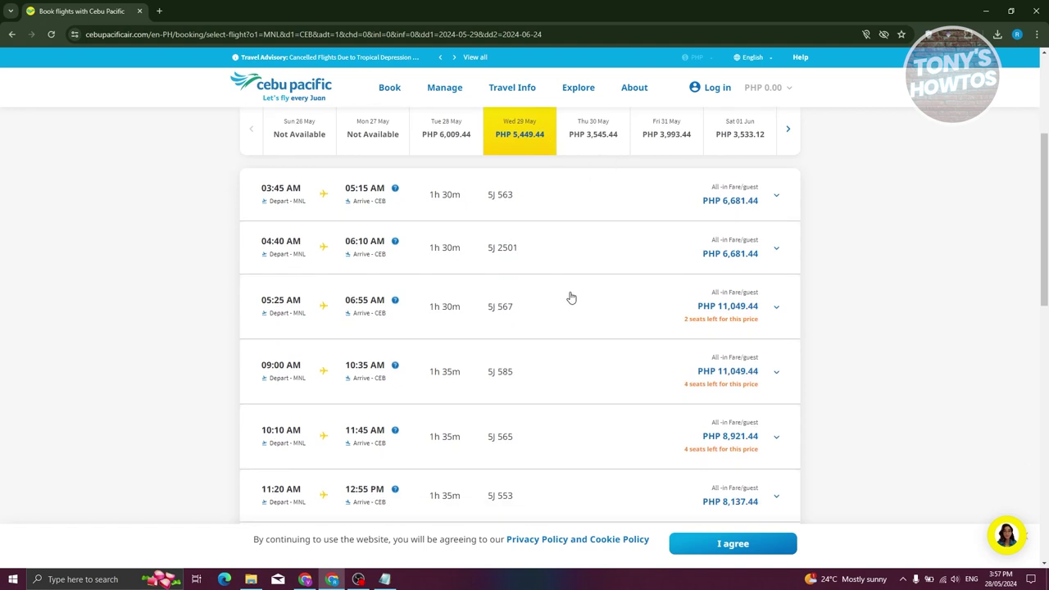
pyautogui.scroll(-1, 541, 299)
pyautogui.scroll(2, 264, 438)
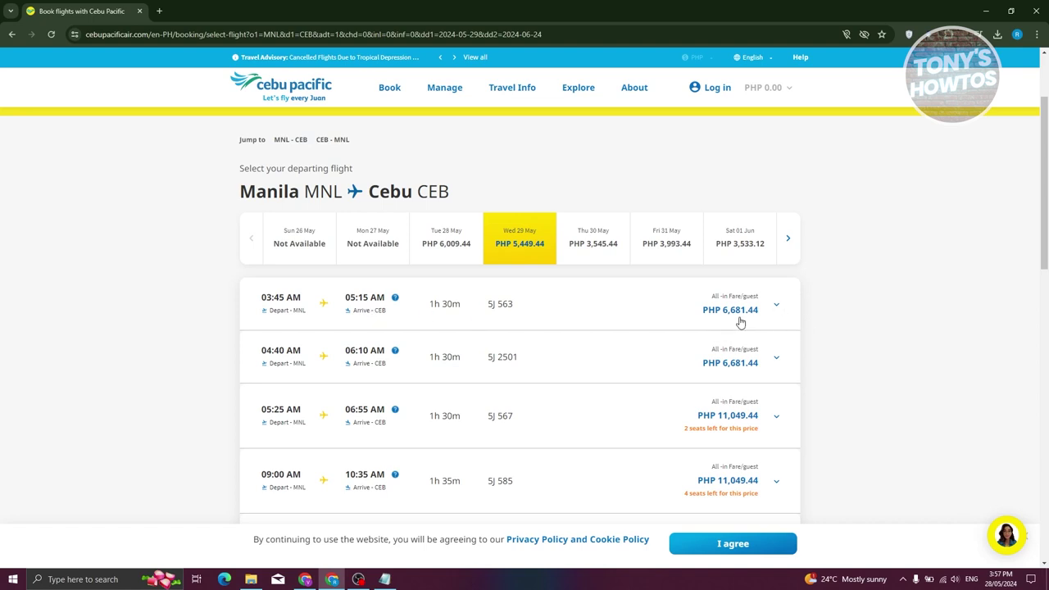
pyautogui.click(776, 307)
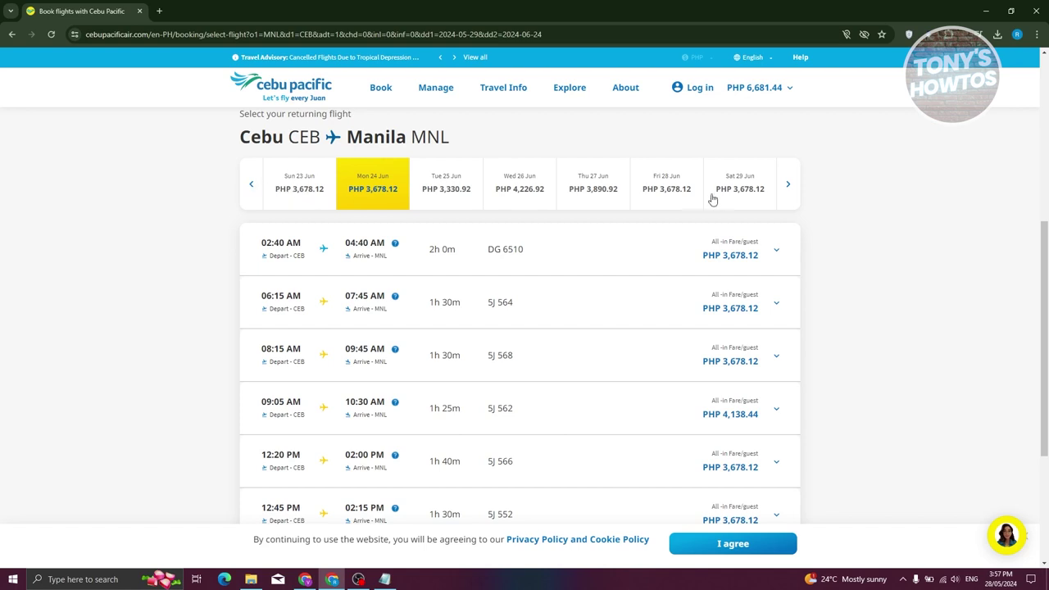
# - Browse the earlier June weeks of return fares and select the 02:40 AM flight DG 6510 on Wed 19 Jun
pyautogui.click(251, 185)
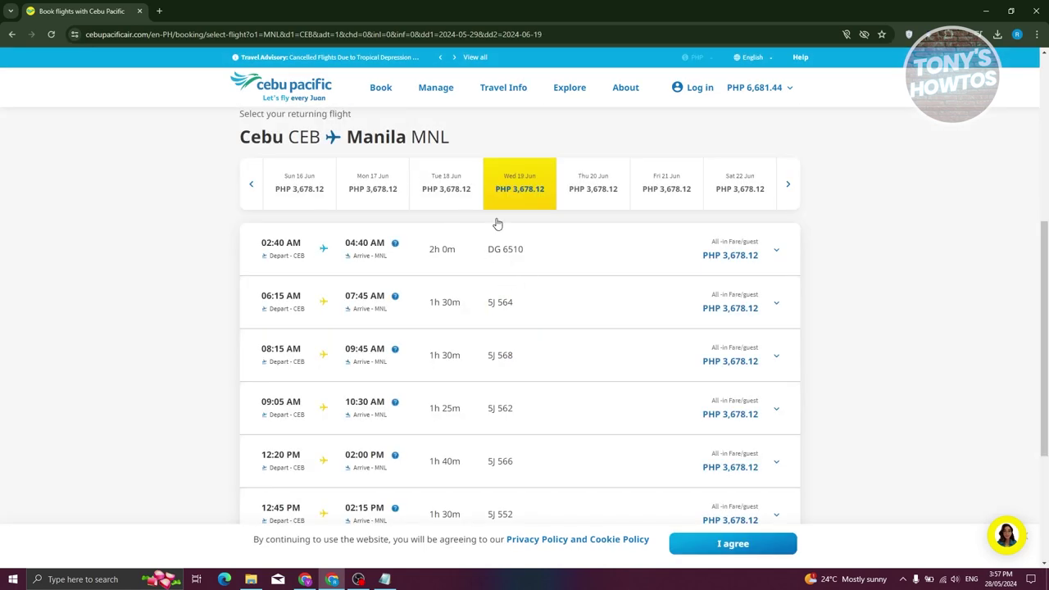
pyautogui.click(250, 194)
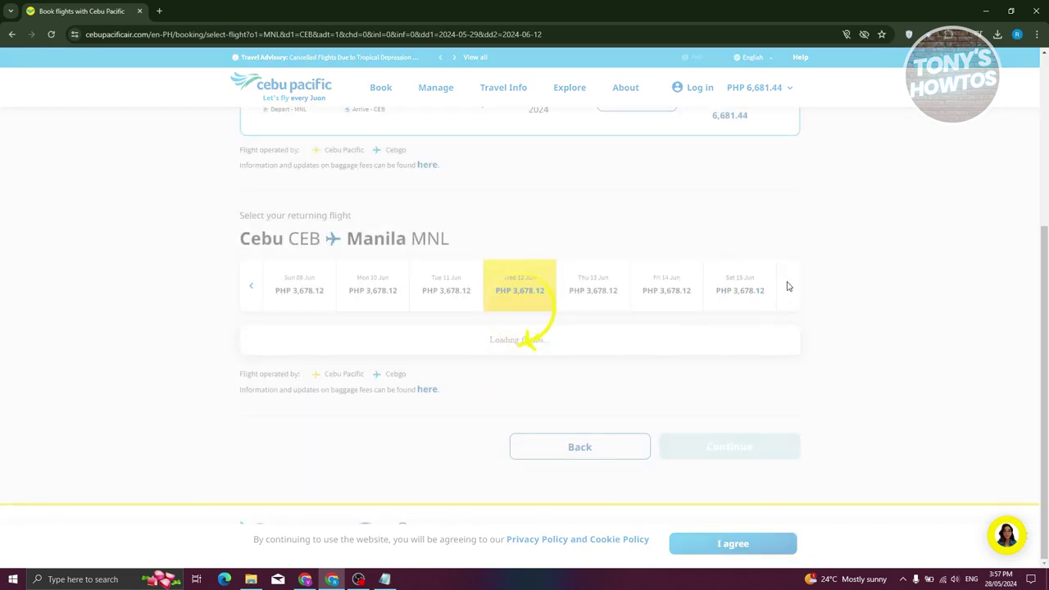
pyautogui.click(793, 190)
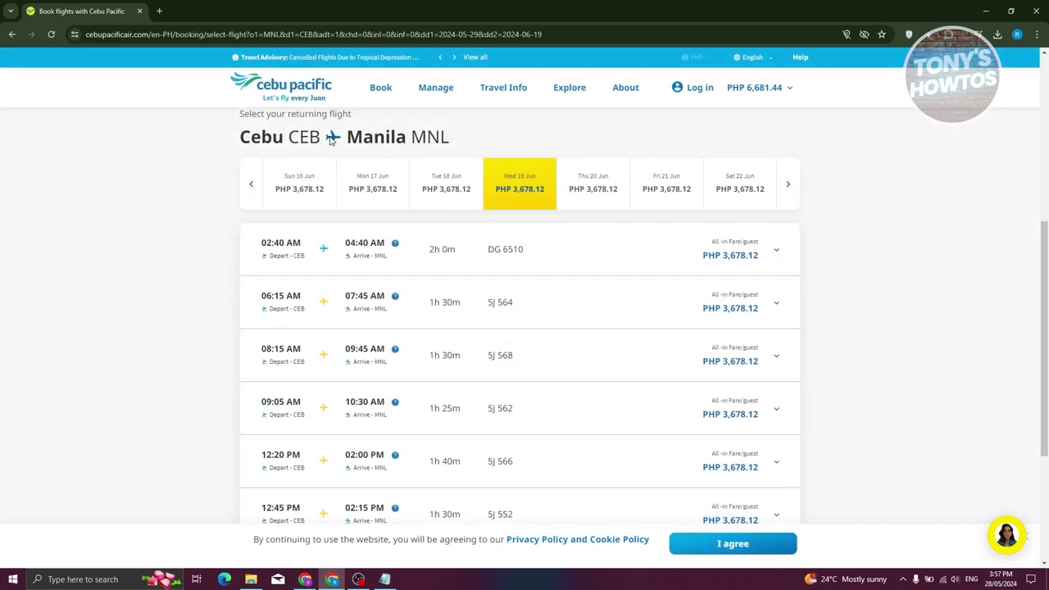
pyautogui.click(779, 255)
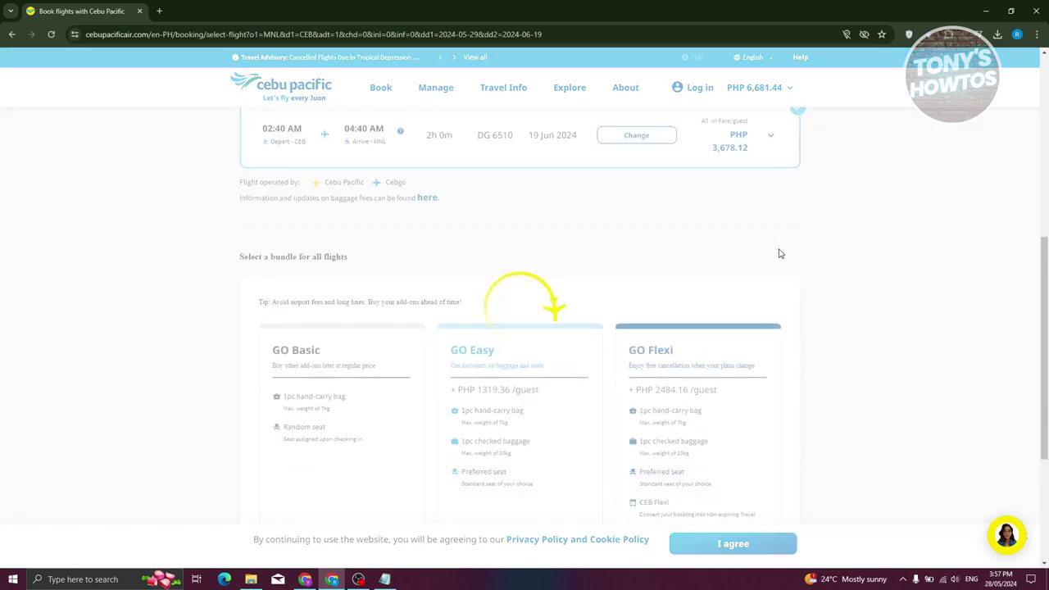
# - Review both selected flights, then reopen the departing flight choice and reselect the 03:45 AM flight 5J 563 on 29 May
pyautogui.scroll(3, 656, 343)
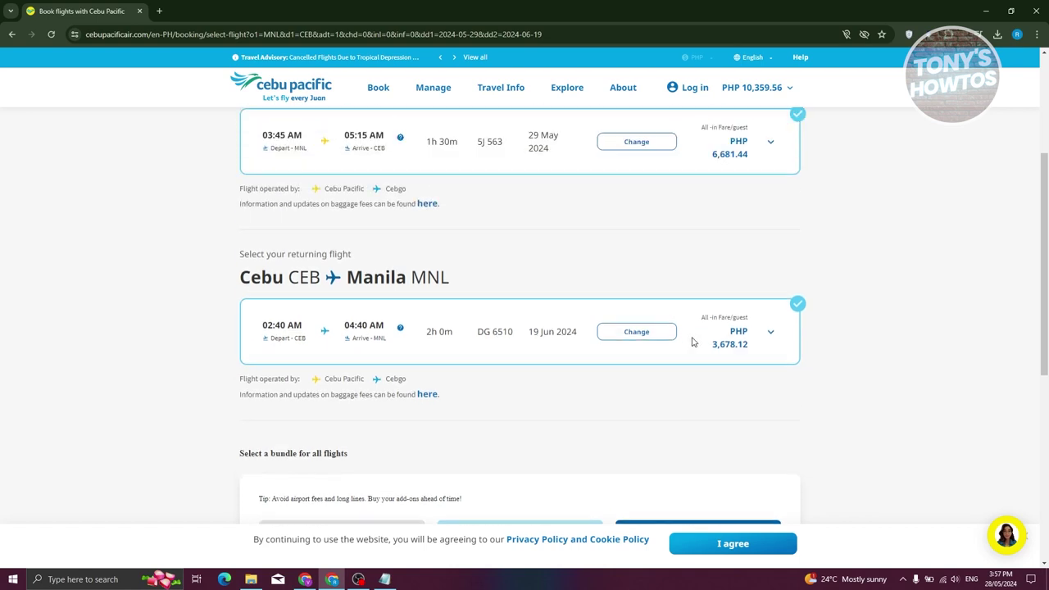
pyautogui.scroll(-2, 505, 355)
pyautogui.scroll(3, 508, 328)
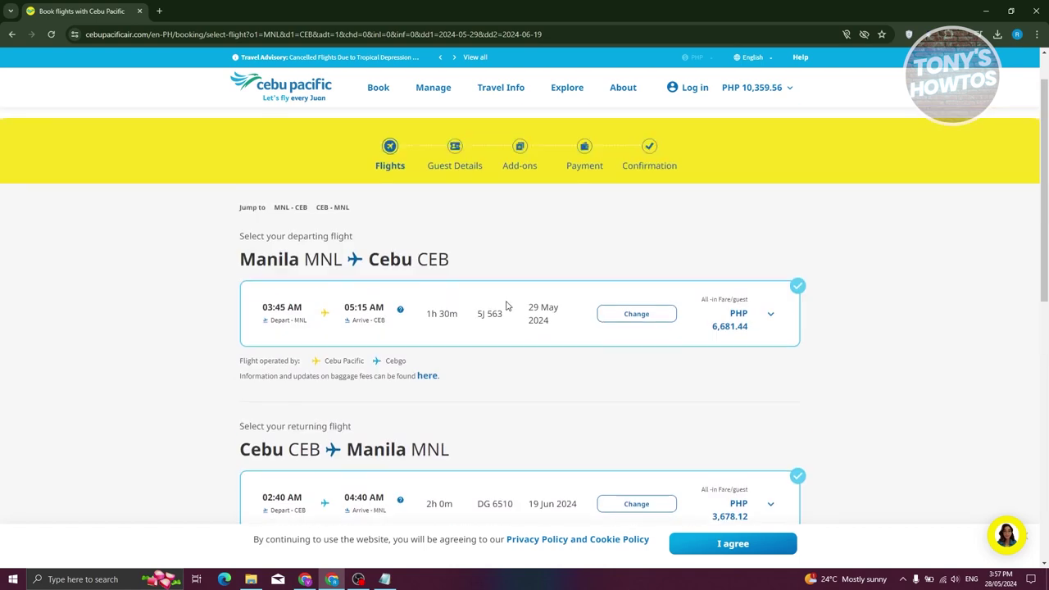
pyautogui.scroll(-1, 606, 246)
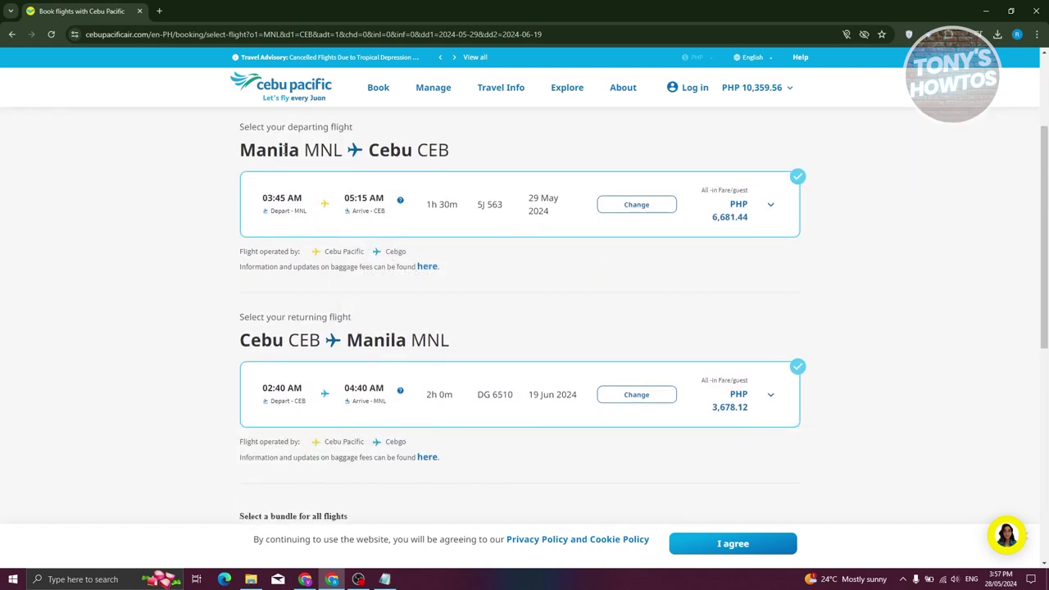
pyautogui.click(607, 204)
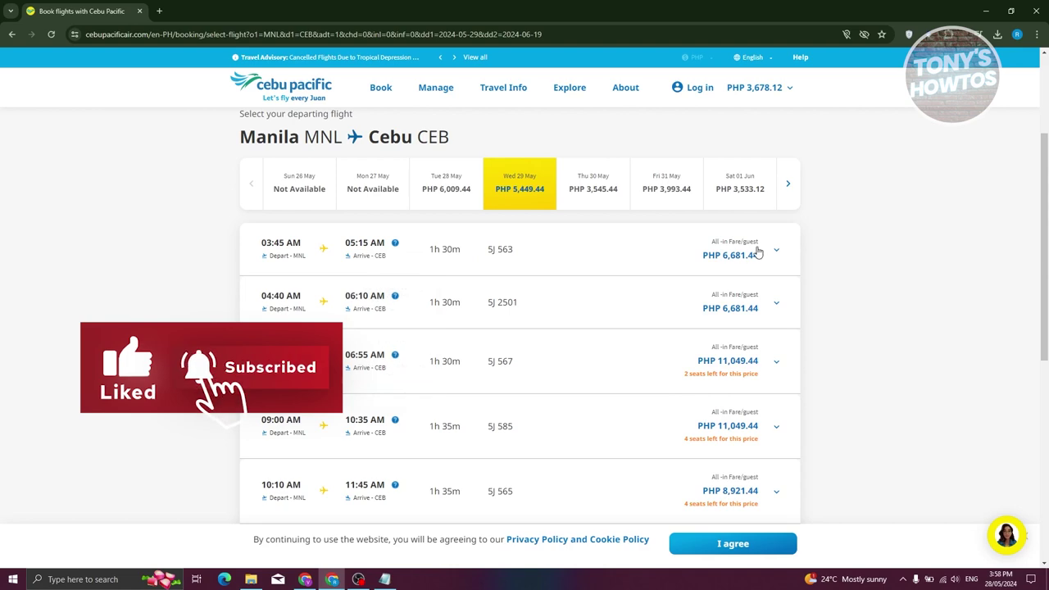
pyautogui.click(689, 260)
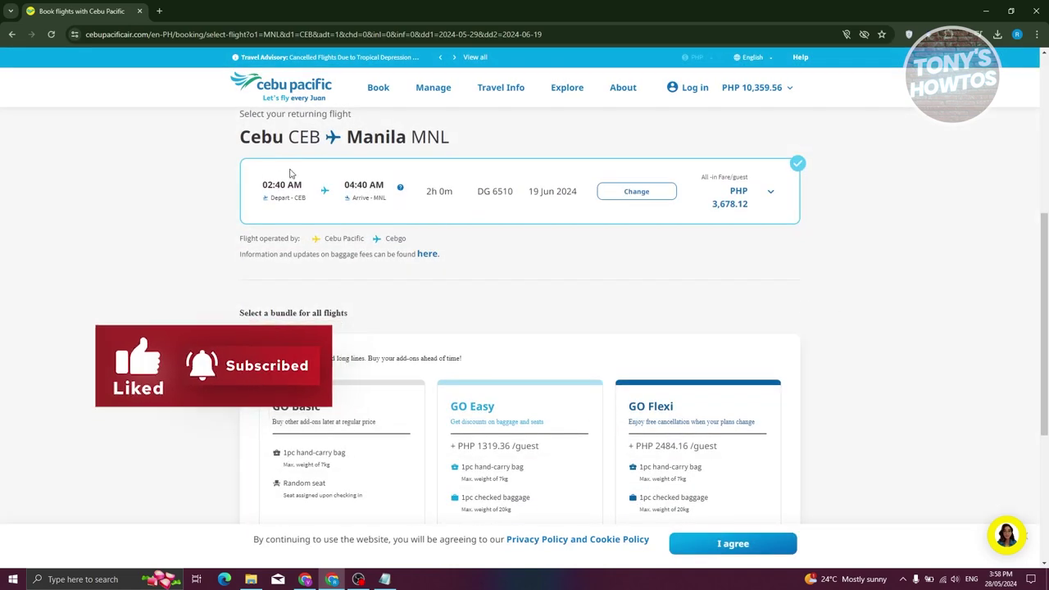
# - Open the baggage fee information linked below the returning flight and examine the hand carry size, weight and exception rules
pyautogui.scroll(2, 307, 271)
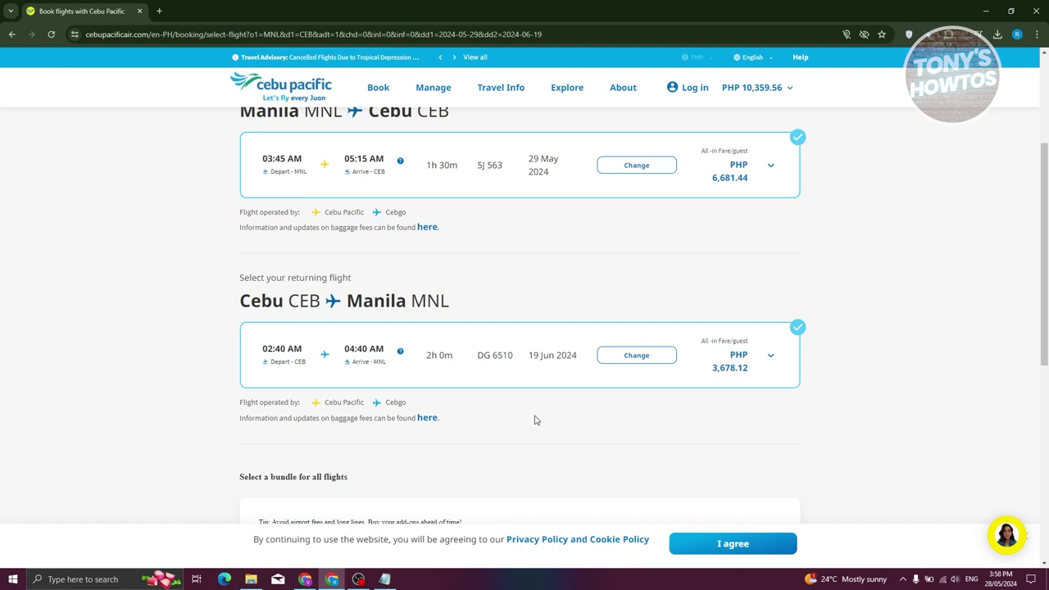
pyautogui.click(433, 421)
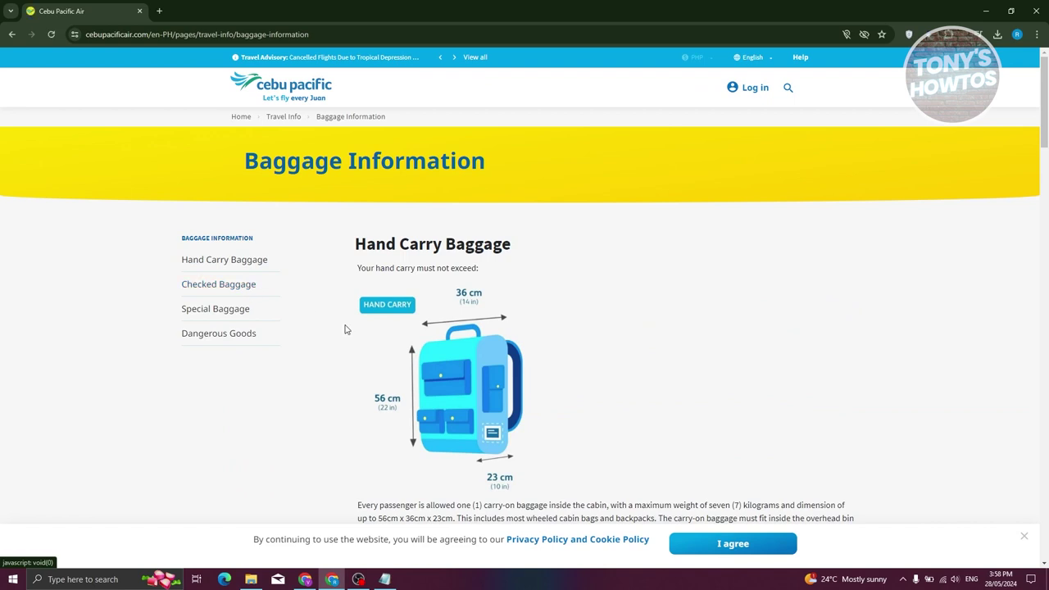
pyautogui.scroll(-1, 346, 328)
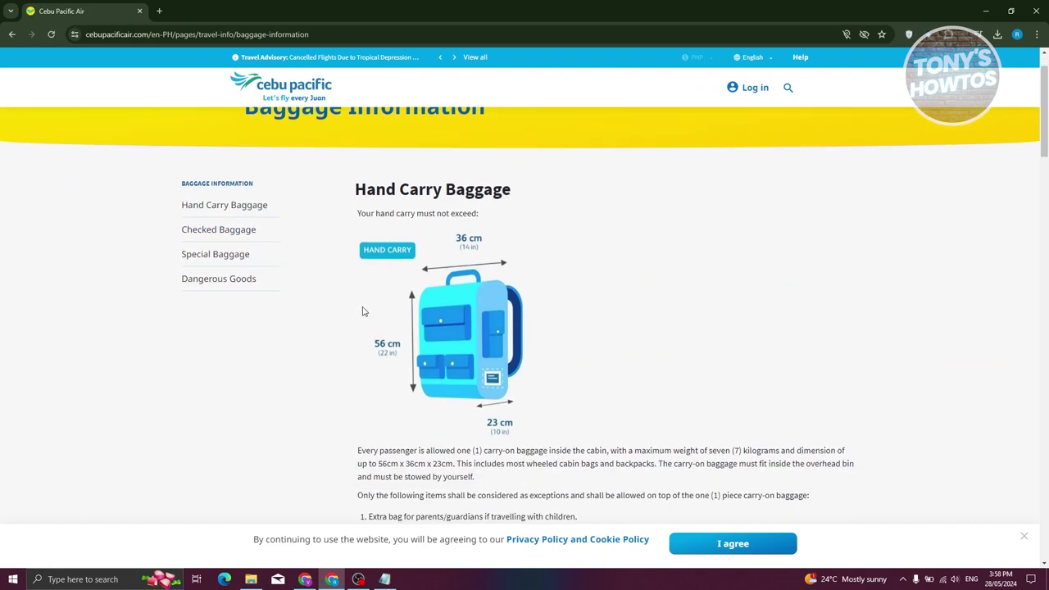
pyautogui.scroll(-1, 364, 311)
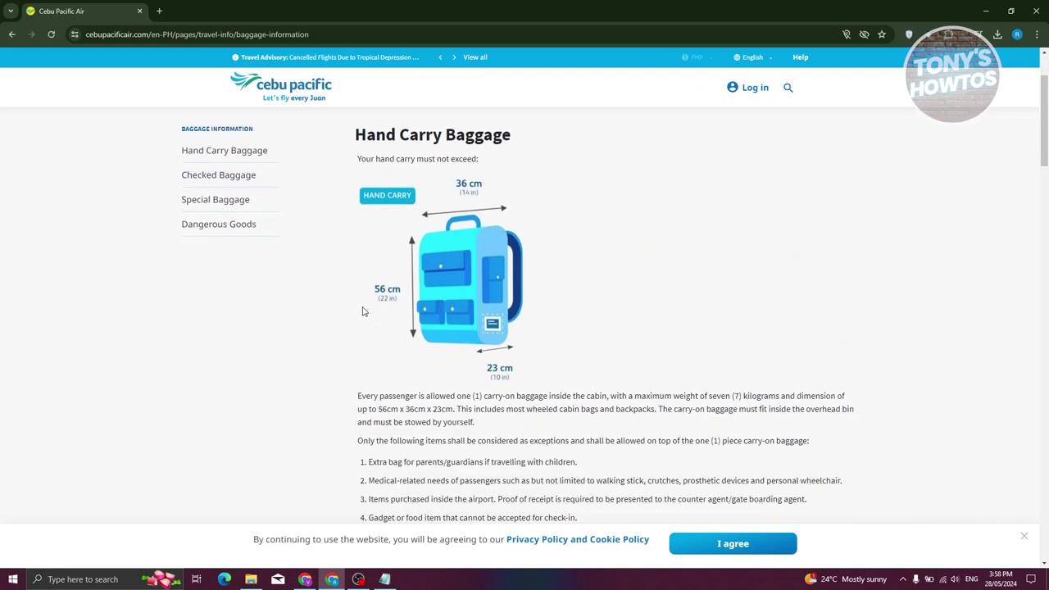
pyautogui.scroll(2, 364, 311)
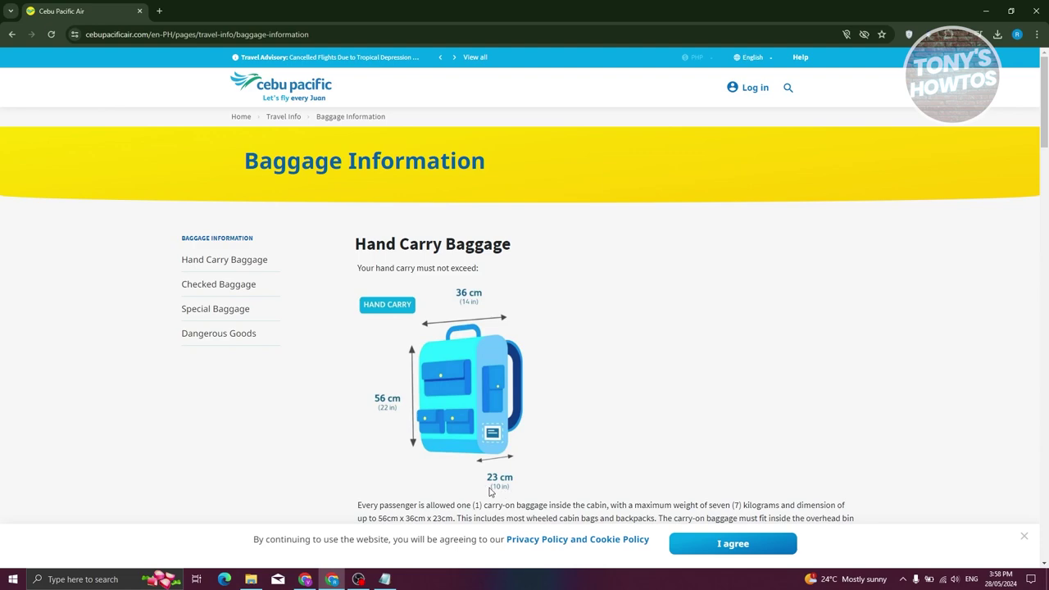
pyautogui.scroll(-4, 402, 382)
pyautogui.scroll(4, 434, 378)
# - Examine the checked baggage, special baggage and dangerous goods rules, and return to the flight selection page
pyautogui.scroll(-8, 332, 381)
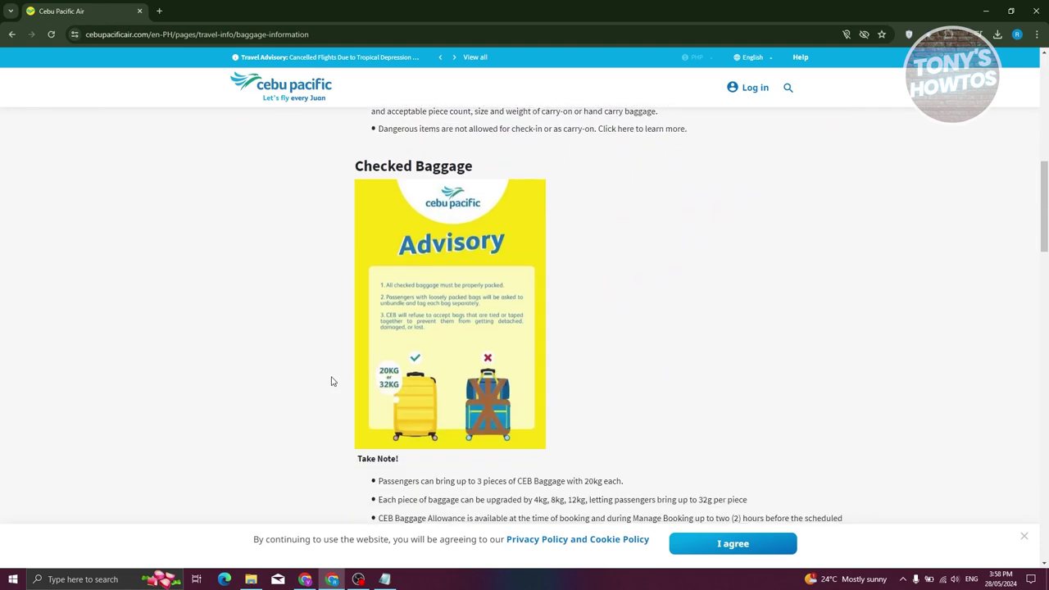
pyautogui.scroll(-4, 332, 381)
pyautogui.scroll(3, 332, 377)
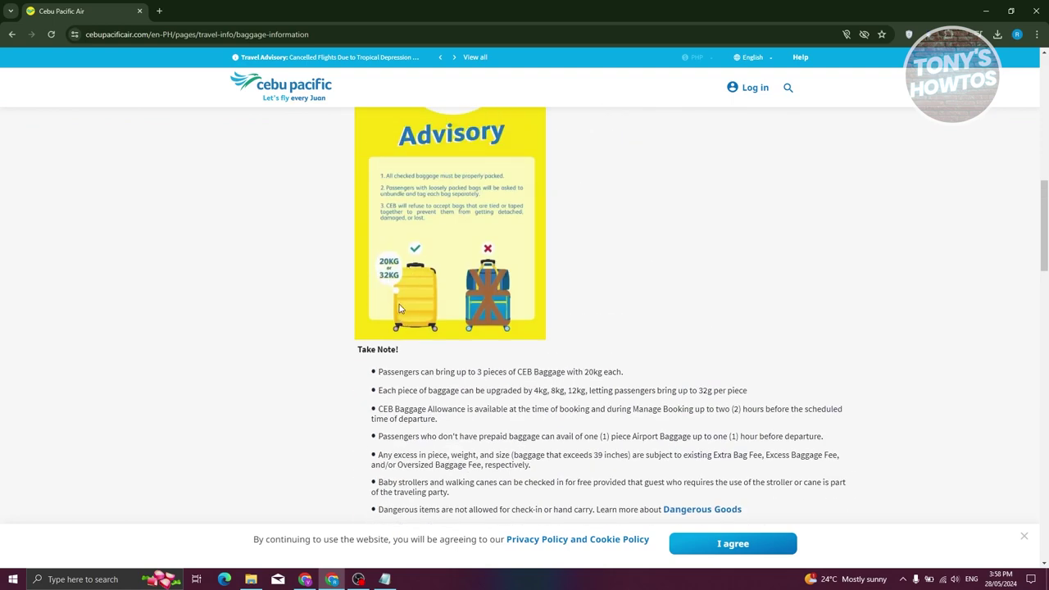
pyautogui.scroll(-8, 303, 354)
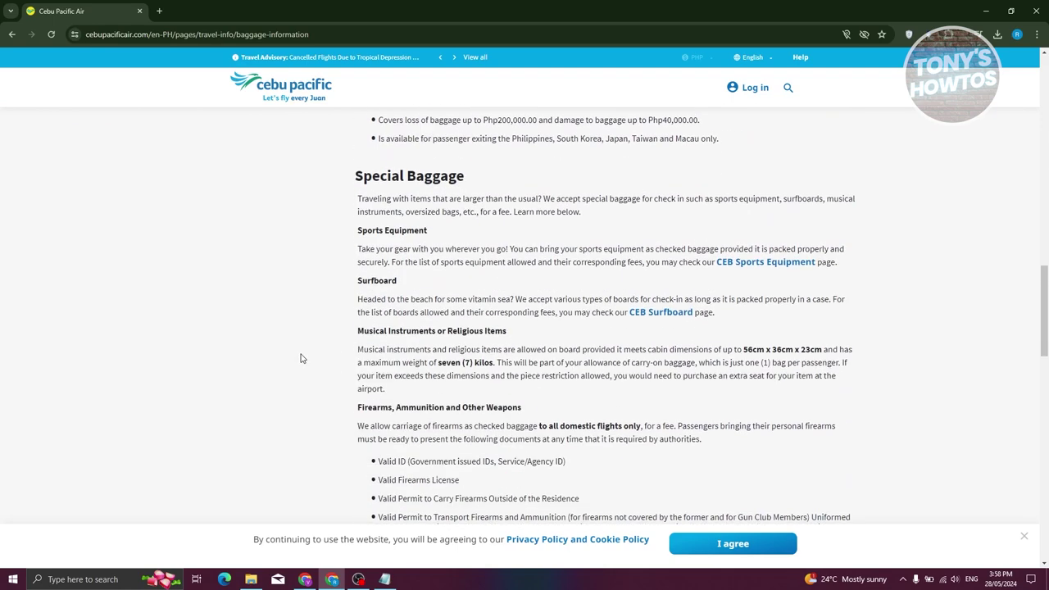
pyautogui.scroll(-5, 305, 351)
pyautogui.scroll(4, 308, 352)
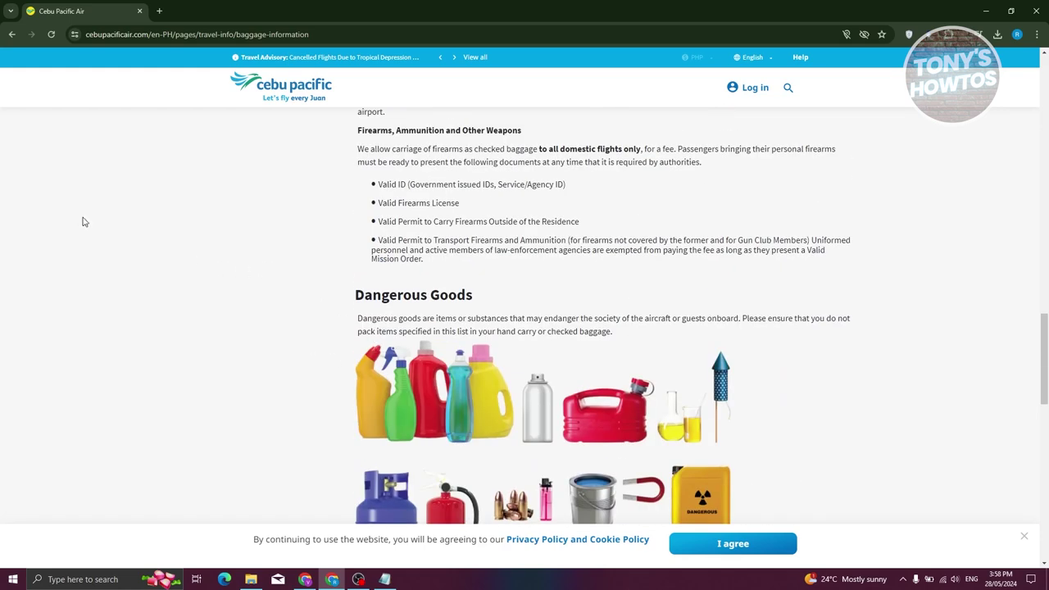
pyautogui.click(11, 33)
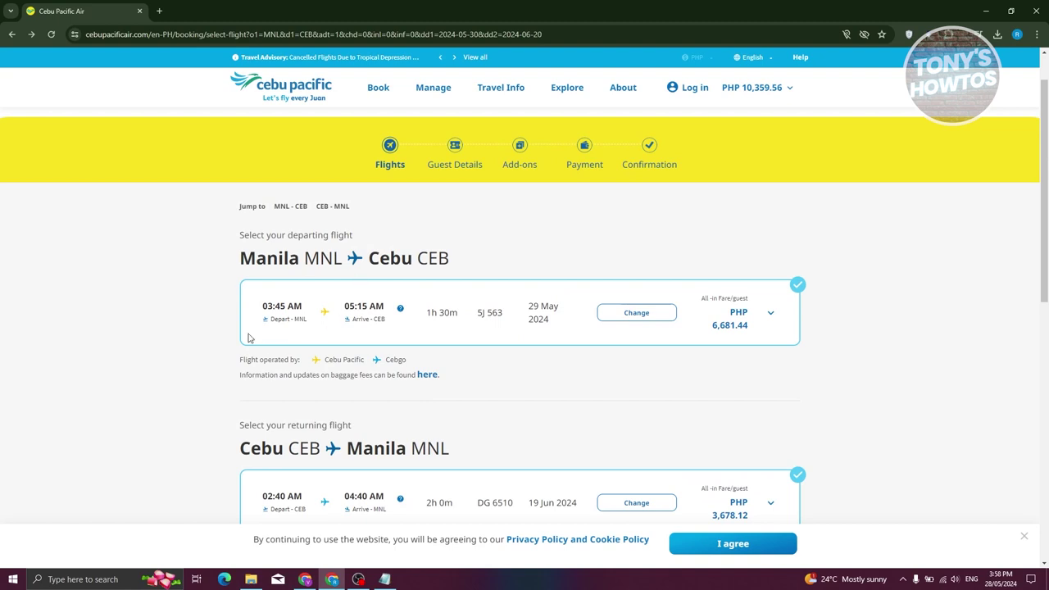
# - Compare the bundles for all flights, examining the baggage and seat inclusions of GO Basic and GO Easy
pyautogui.scroll(-5, 186, 331)
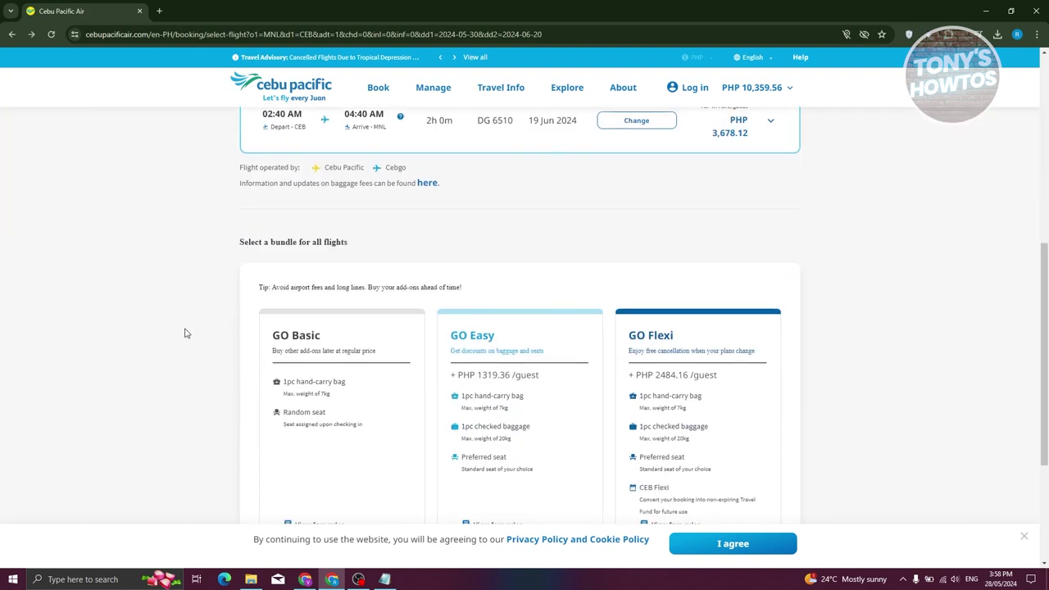
pyautogui.scroll(-1, 186, 332)
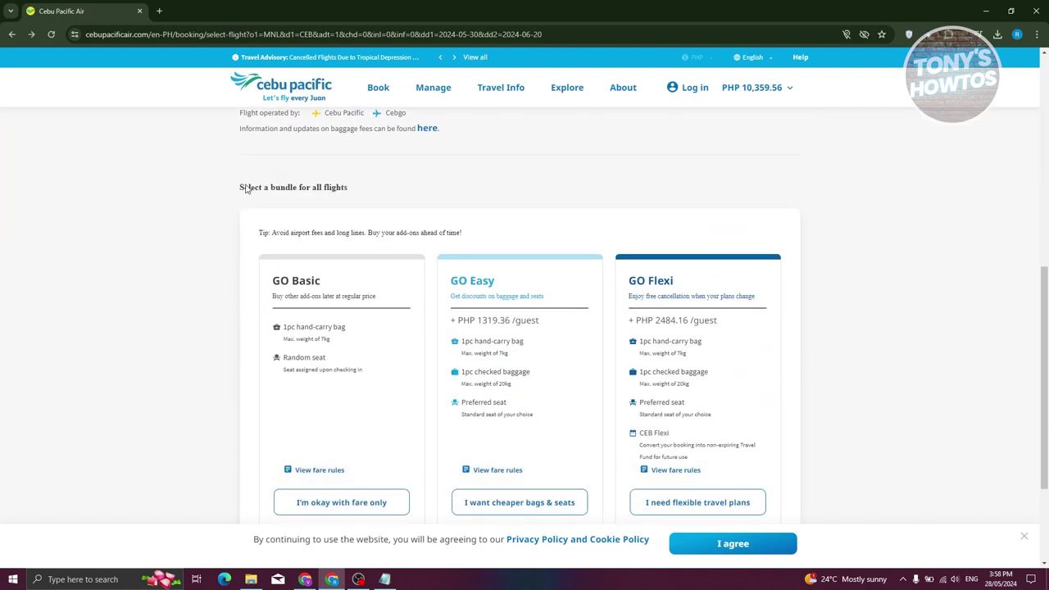
pyautogui.scroll(-2, 372, 214)
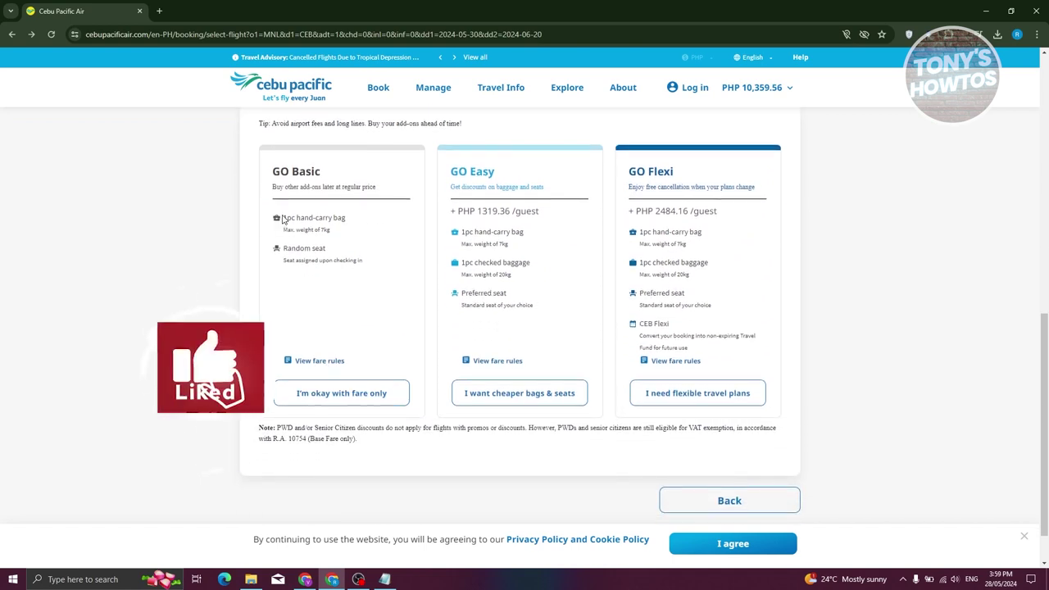
pyautogui.tripleClick(374, 218)
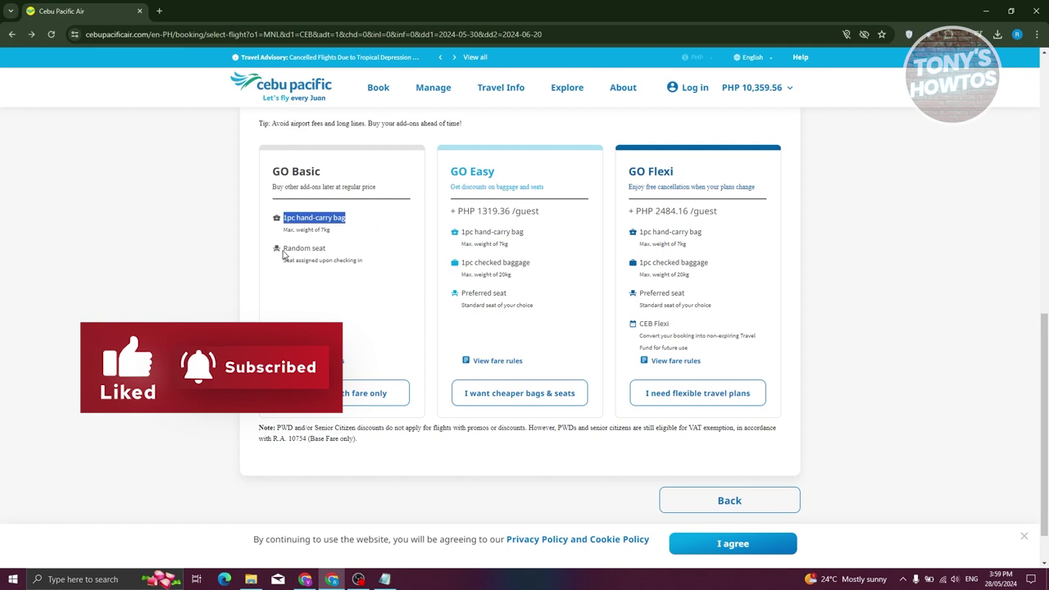
pyautogui.tripleClick(320, 249)
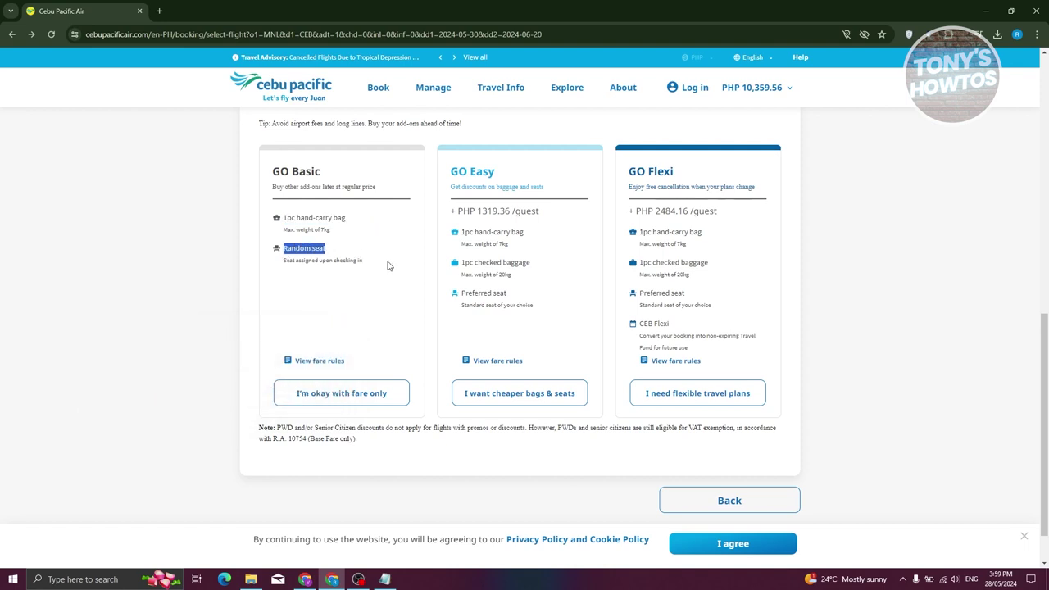
pyautogui.moveTo(381, 258); pyautogui.dragTo(259, 217)
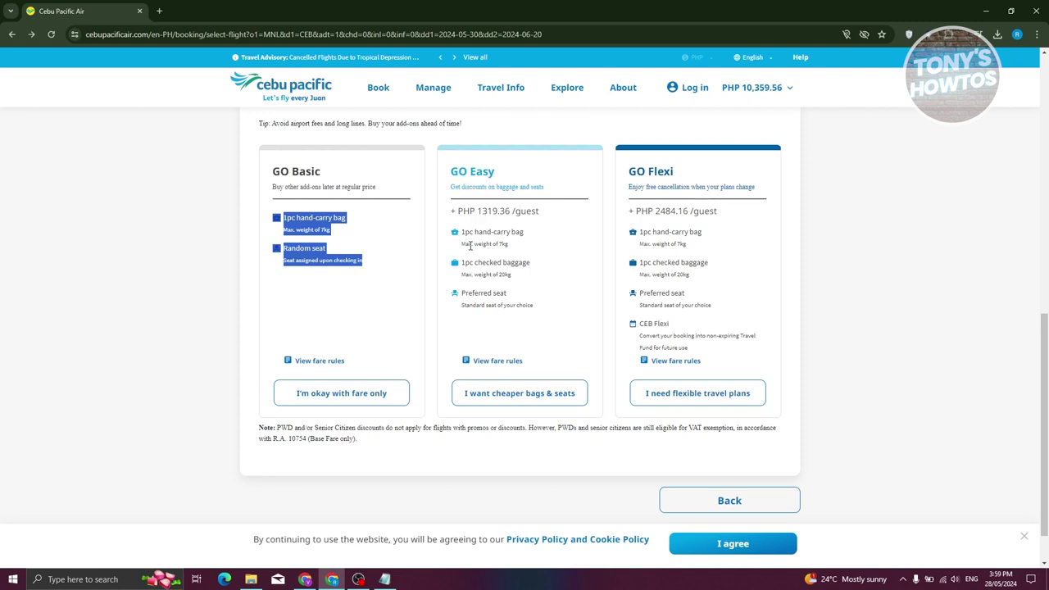
pyautogui.moveTo(537, 281); pyautogui.dragTo(457, 265)
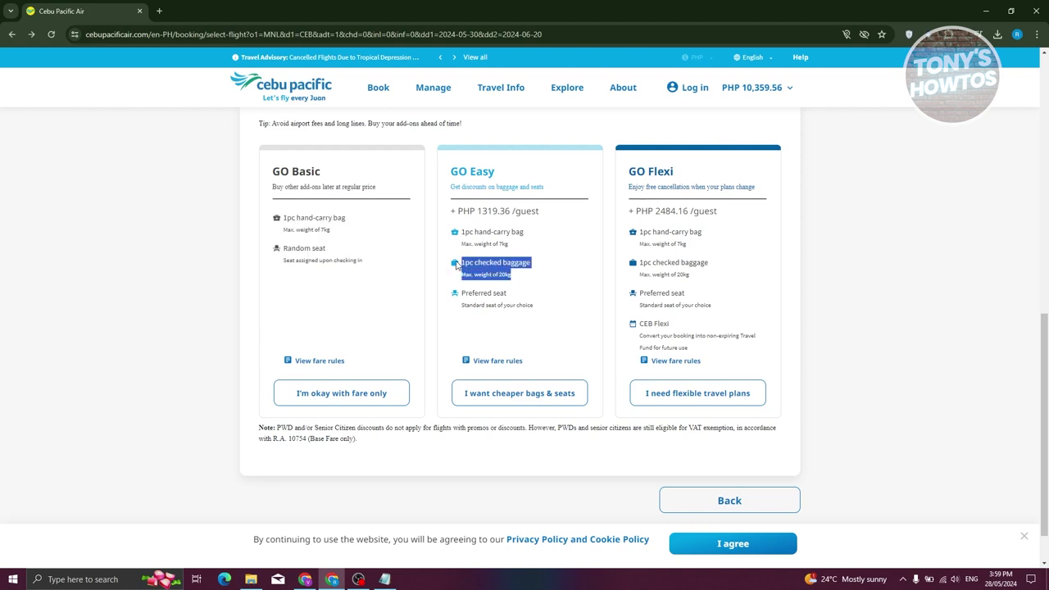
pyautogui.moveTo(548, 312); pyautogui.dragTo(461, 299)
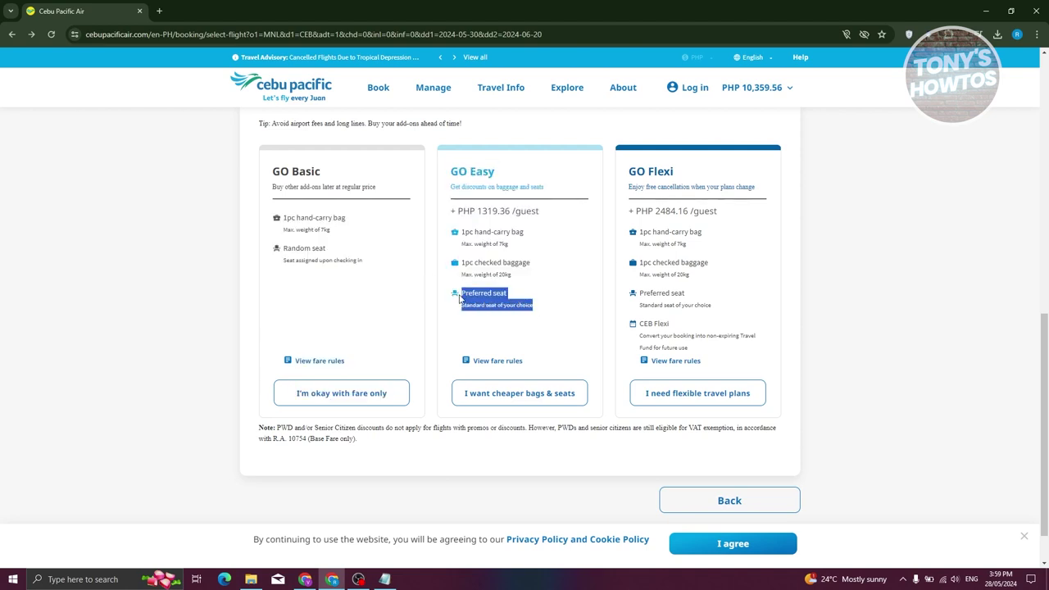
# - View the GO Easy fare rules in English, examine the rebooking, no-show, name correction and baggage terms, and close them
pyautogui.click(497, 366)
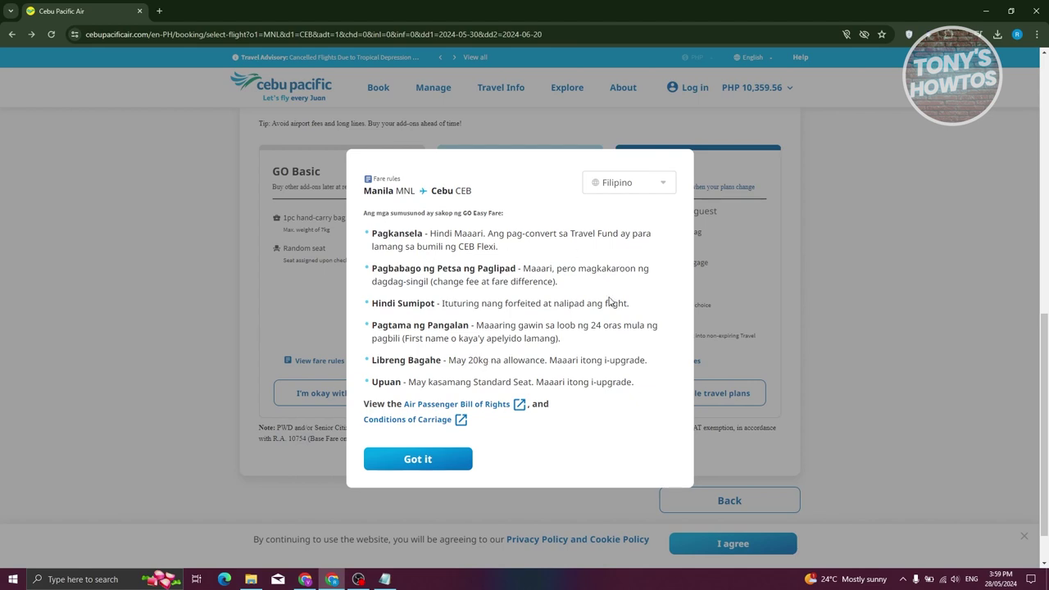
pyautogui.click(657, 188)
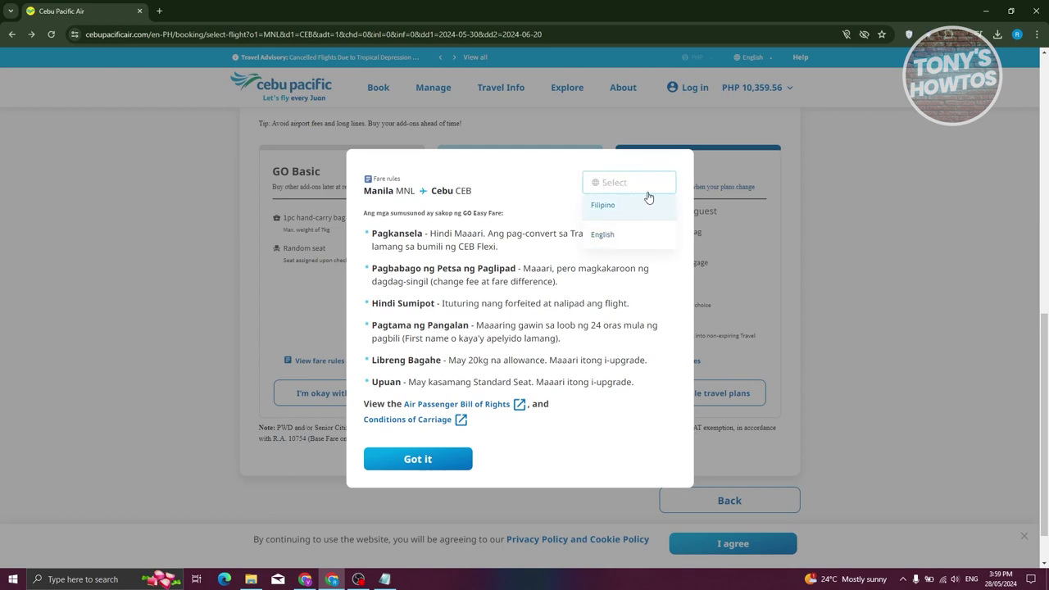
pyautogui.click(618, 236)
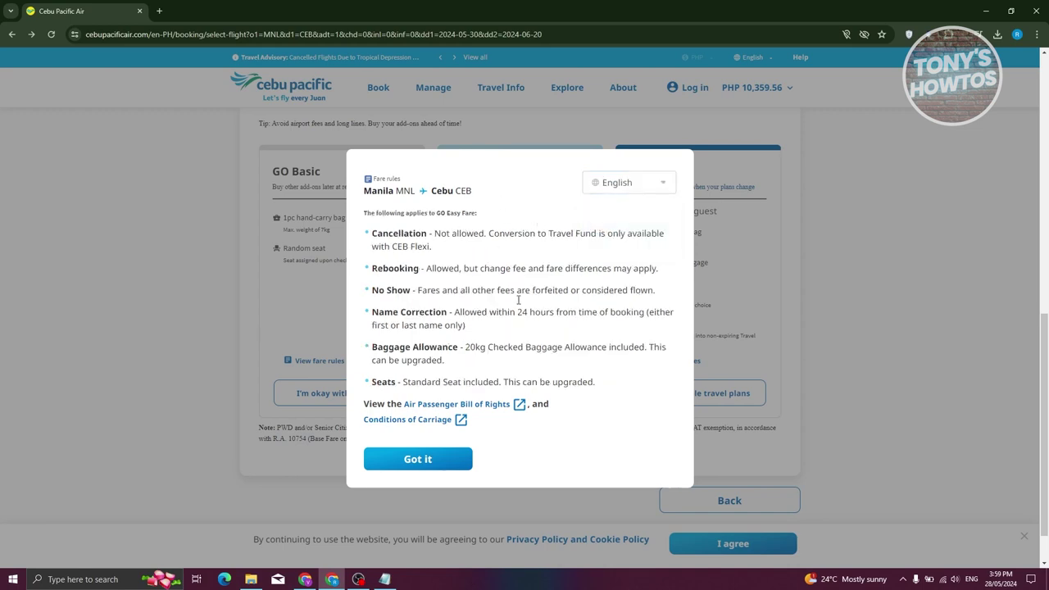
pyautogui.moveTo(420, 291); pyautogui.dragTo(683, 284)
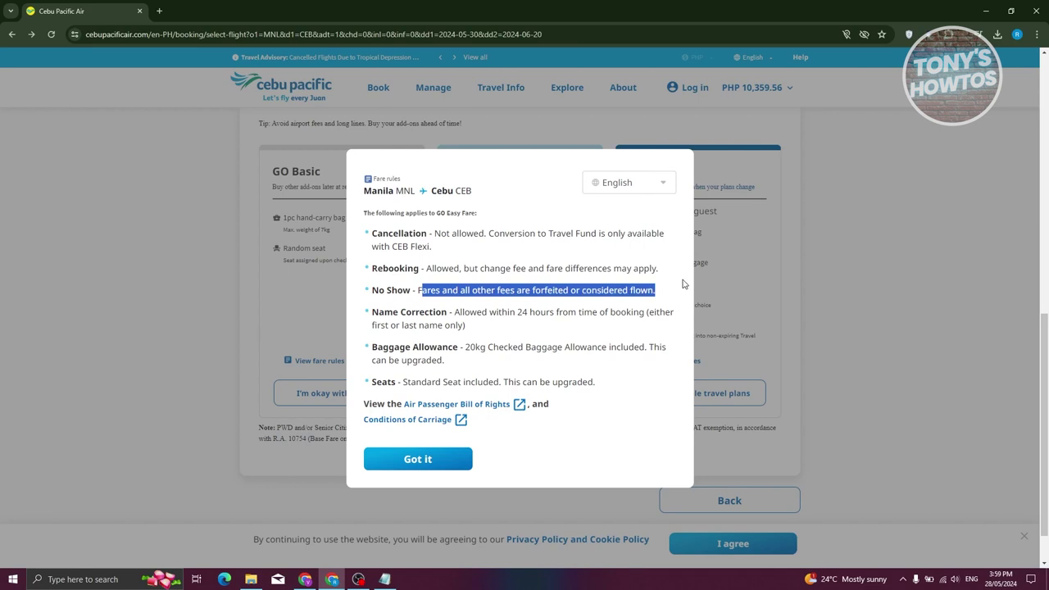
pyautogui.moveTo(428, 270); pyautogui.dragTo(361, 172)
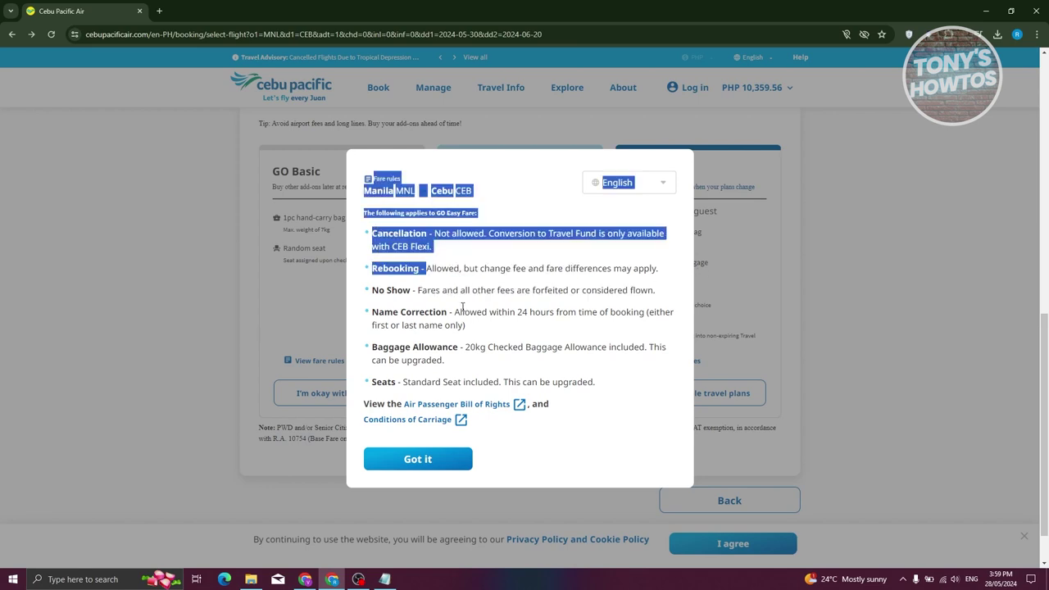
pyautogui.moveTo(460, 312)
pyautogui.mouseDown()
pyautogui.moveTo(474, 334)
pyautogui.moveTo(455, 312)
pyautogui.mouseUp()
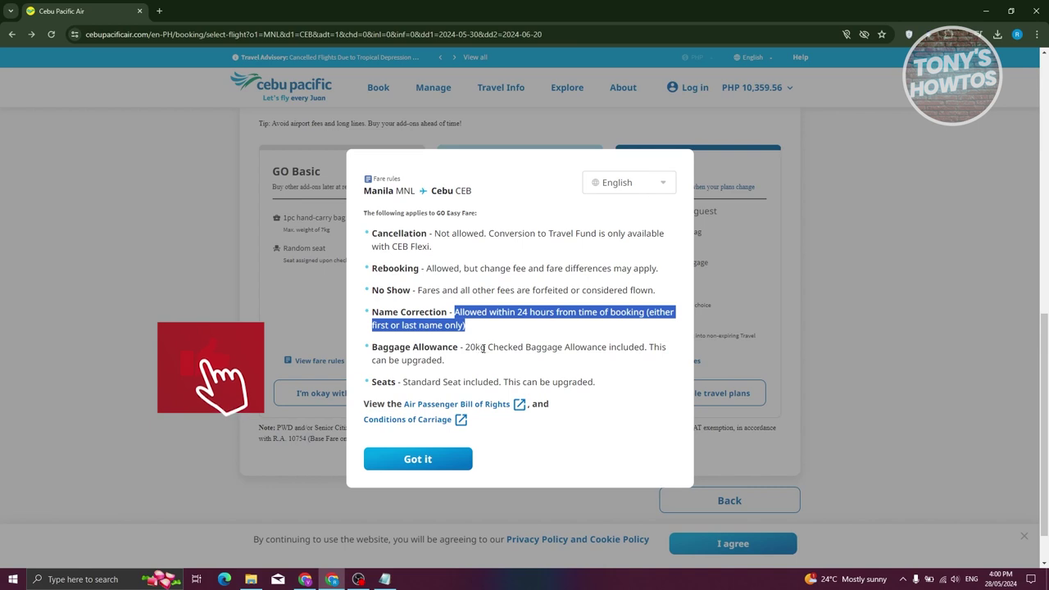
pyautogui.moveTo(465, 348); pyautogui.dragTo(444, 361)
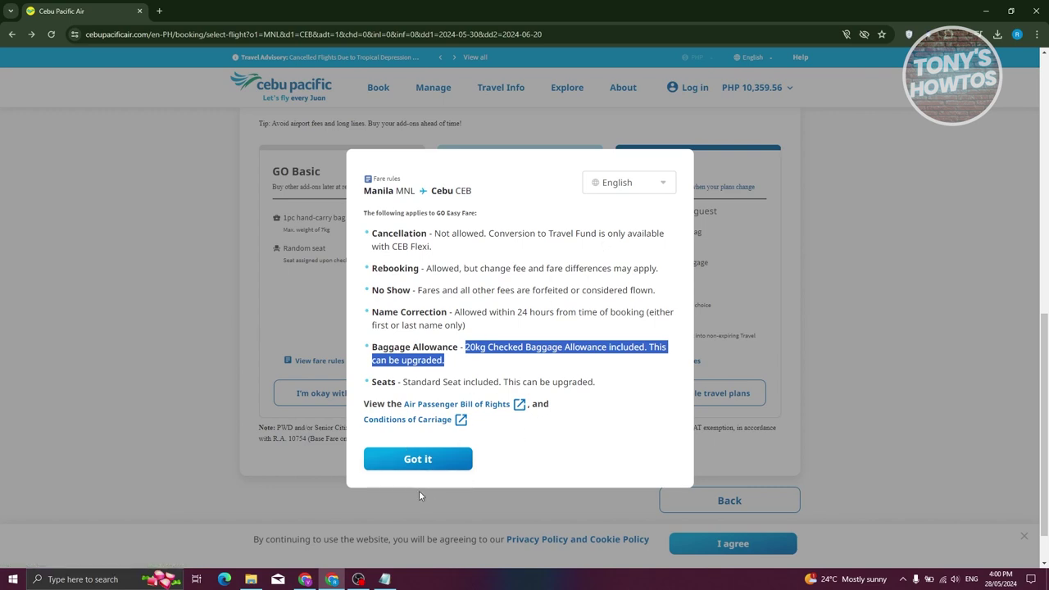
pyautogui.click(418, 461)
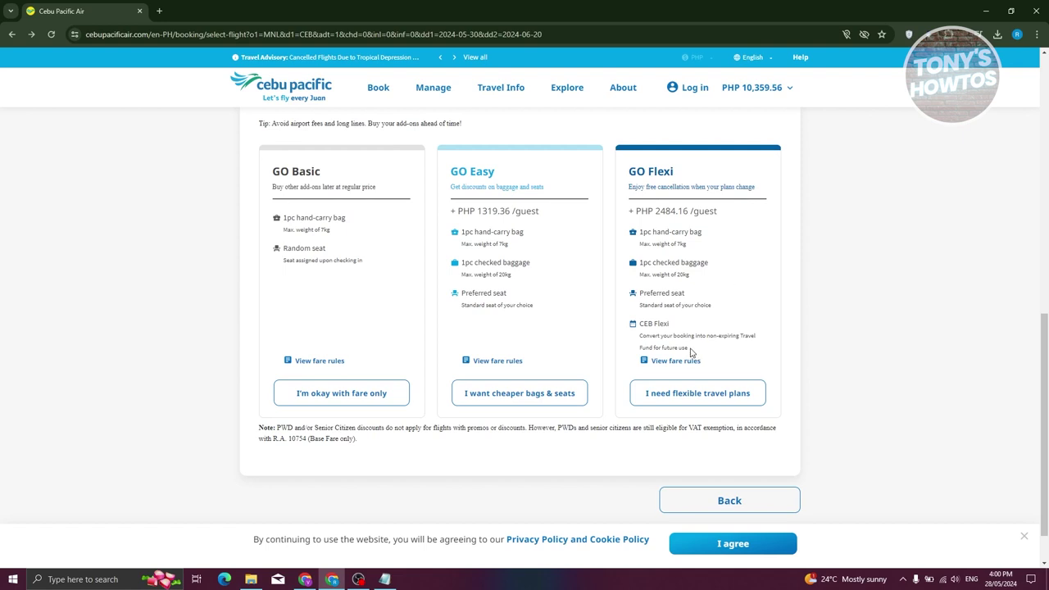
# - Check what CEB Flexi adds to the GO Flexi bundle, choose the GO Easy bundle for all flights, and continue to the guest details
pyautogui.moveTo(690, 351); pyautogui.dragTo(644, 337)
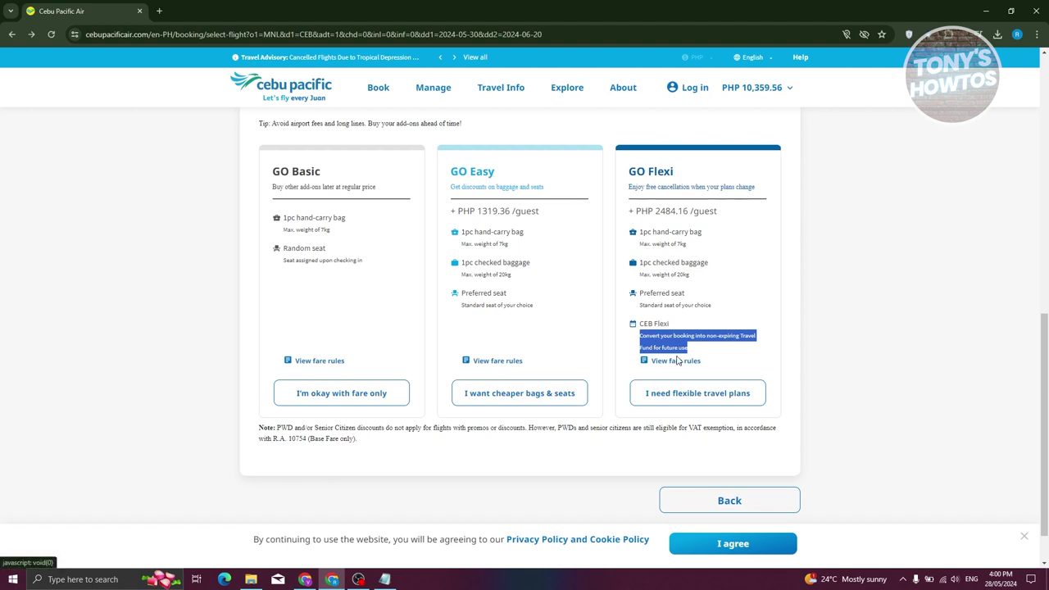
pyautogui.scroll(-1, 680, 360)
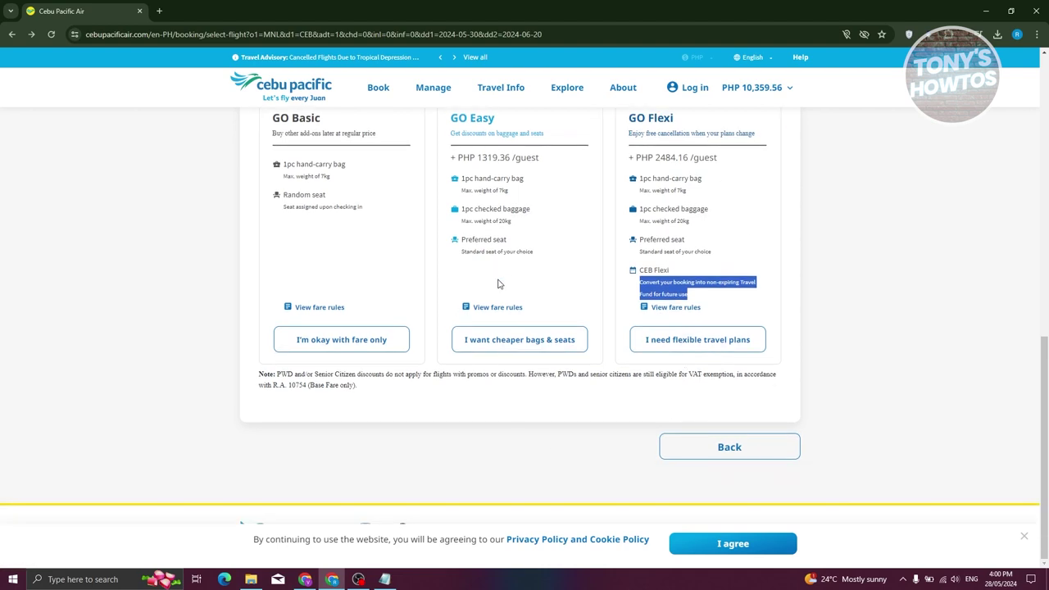
pyautogui.scroll(2, 468, 304)
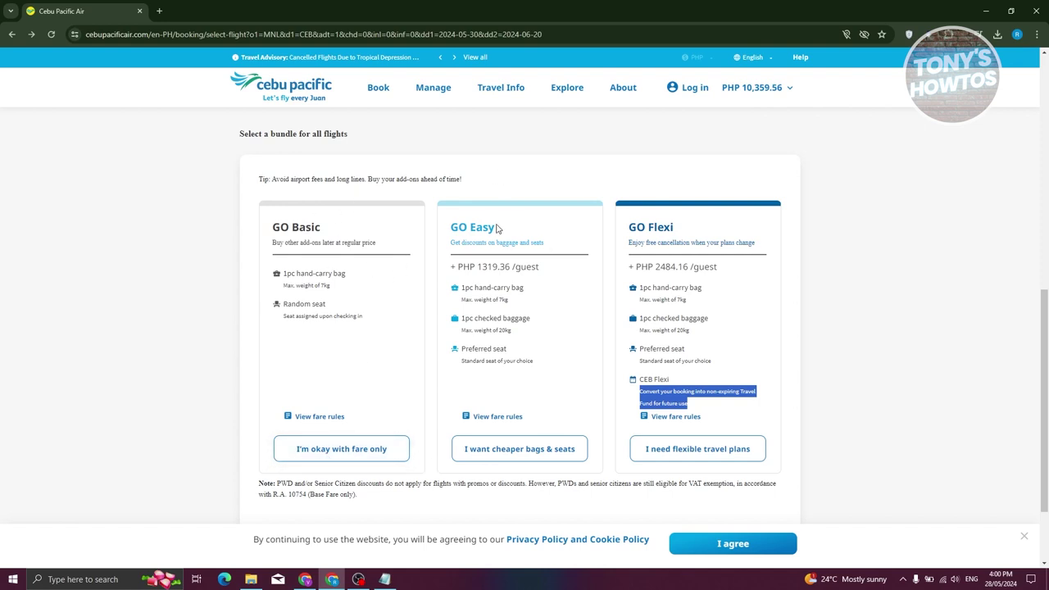
pyautogui.click(519, 450)
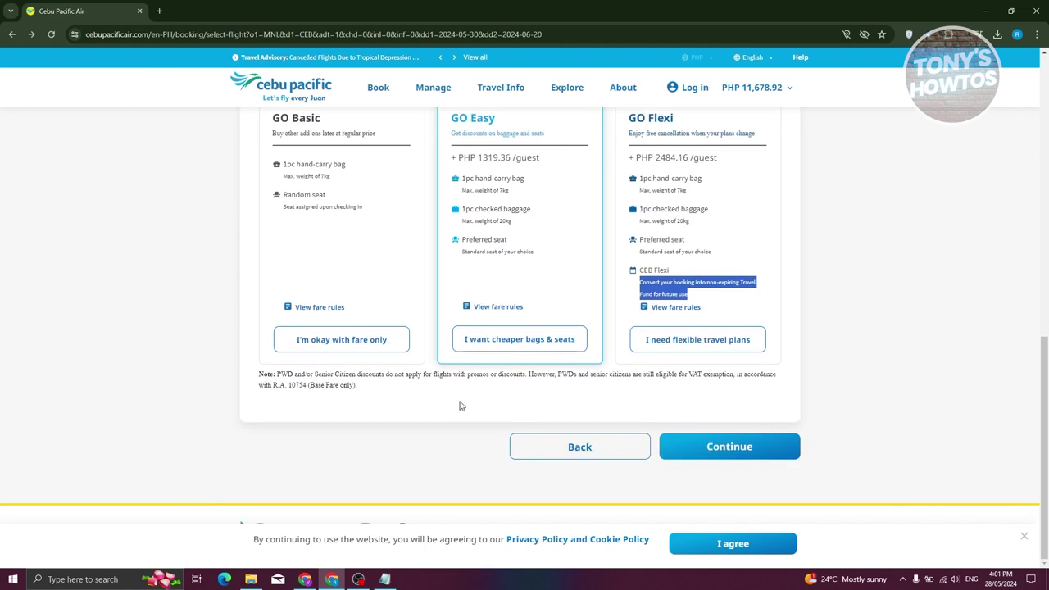
pyautogui.click(730, 447)
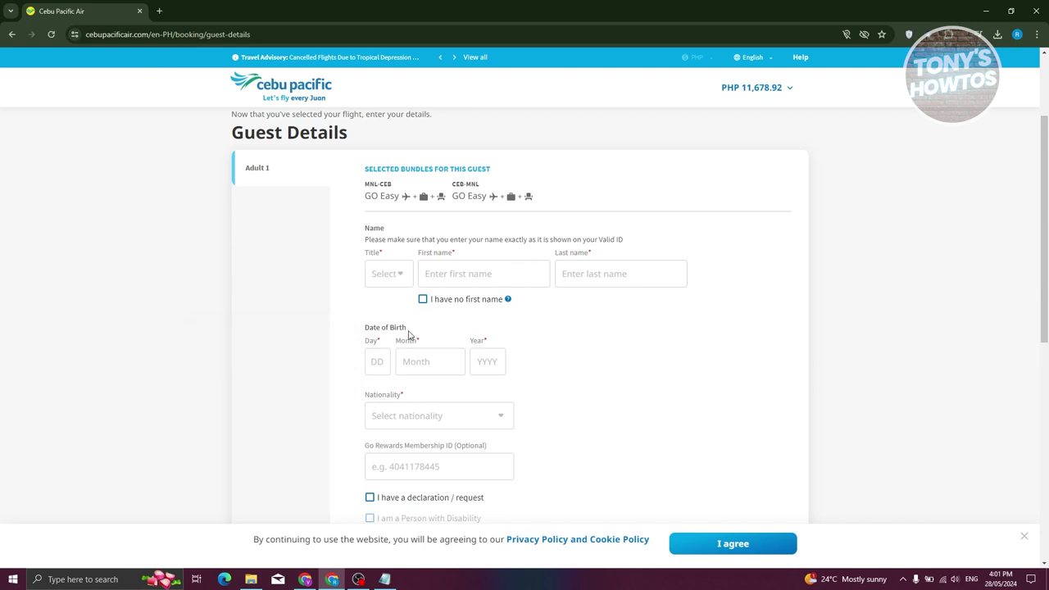
# - Examine the guest details, contact information and privacy policy sections of the guest form
pyautogui.scroll(-2, 409, 335)
pyautogui.scroll(-4, 412, 339)
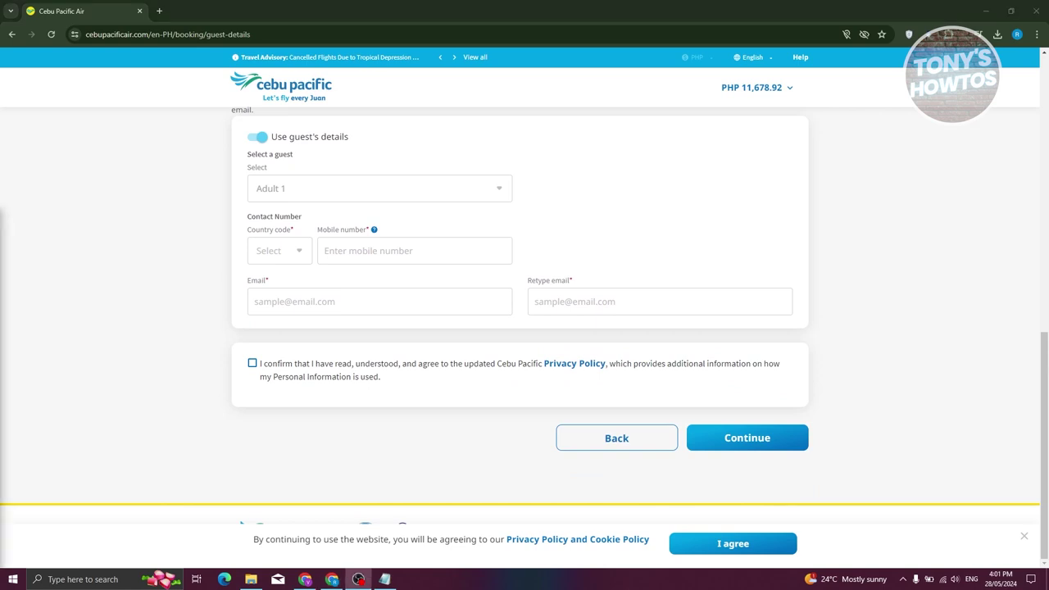
pyautogui.scroll(5, 324, 385)
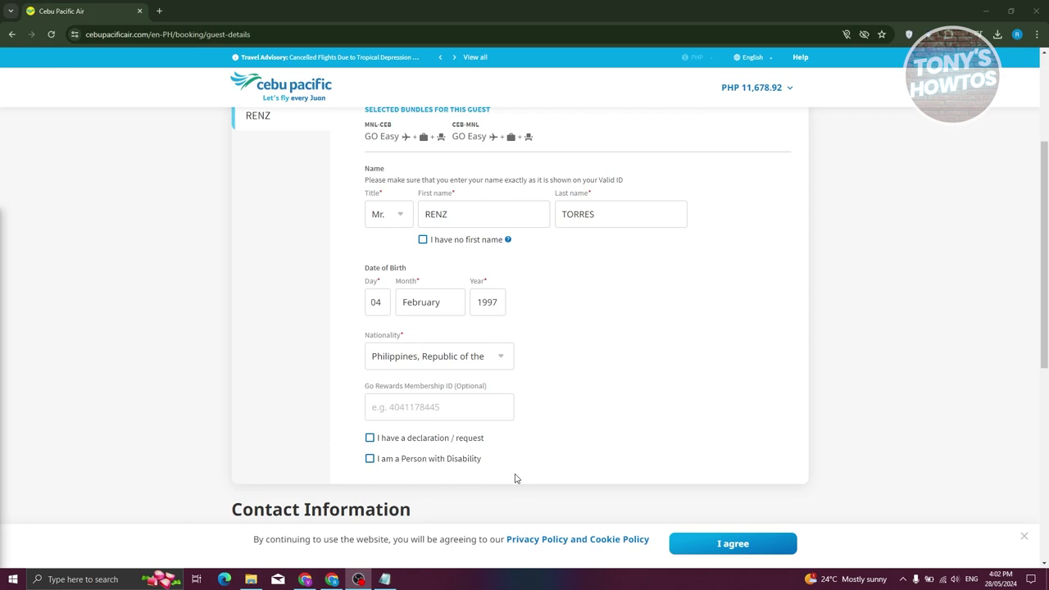
# - Mark that the guest has a declaration or request, view the Manila to Cebu choices without picking one, and continue to the add-ons
pyautogui.click(377, 441)
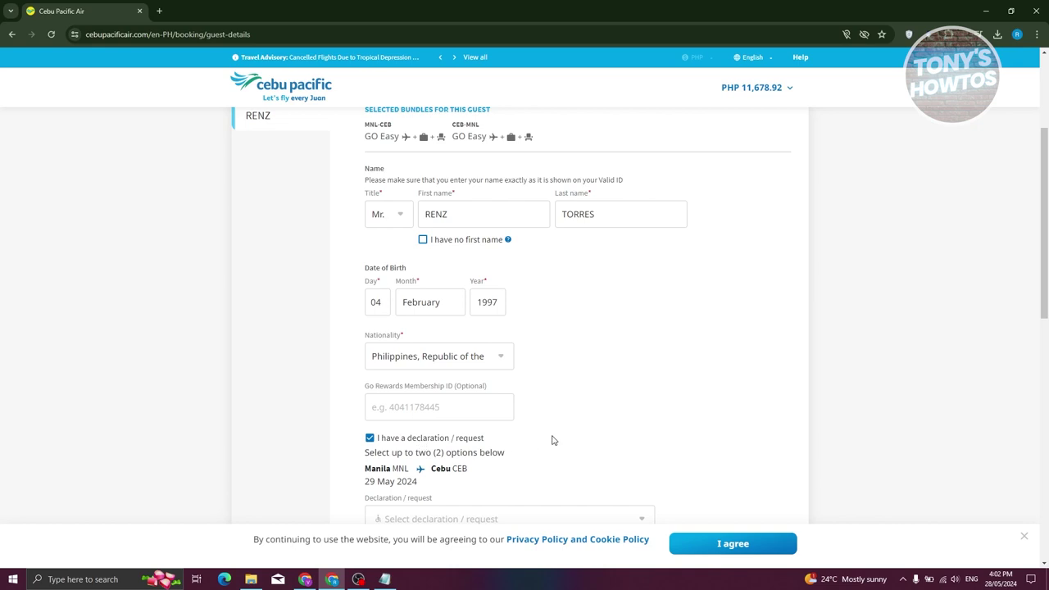
pyautogui.scroll(-2, 573, 432)
pyautogui.click(492, 414)
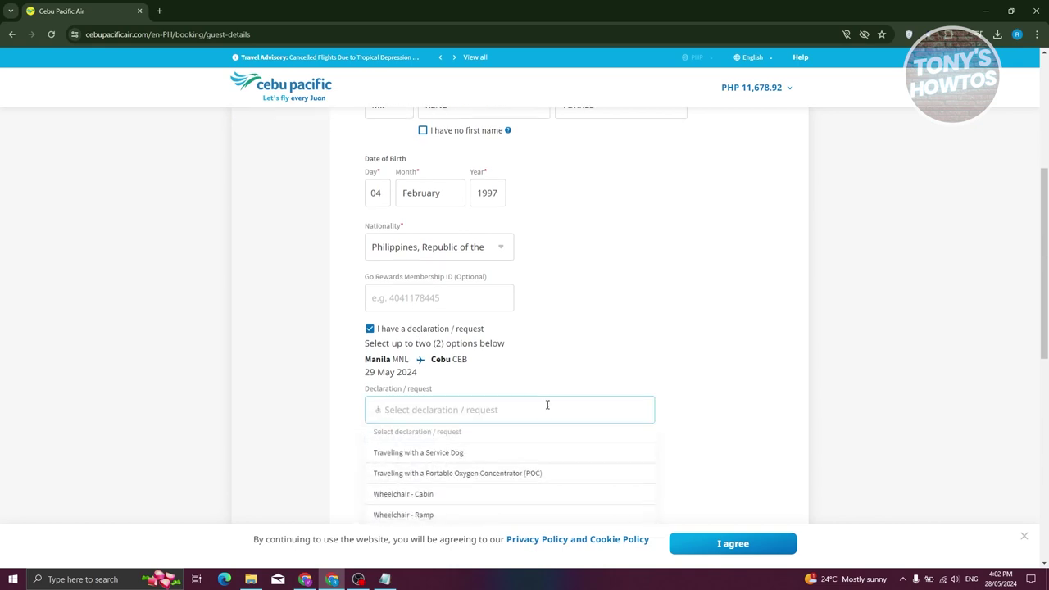
pyautogui.scroll(-1, 696, 321)
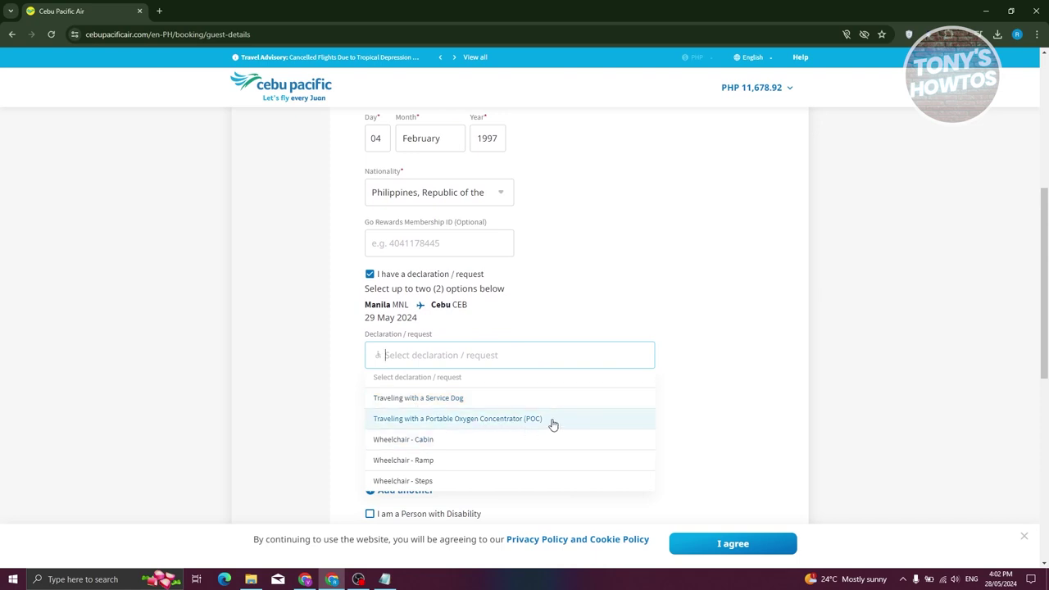
pyautogui.click(738, 396)
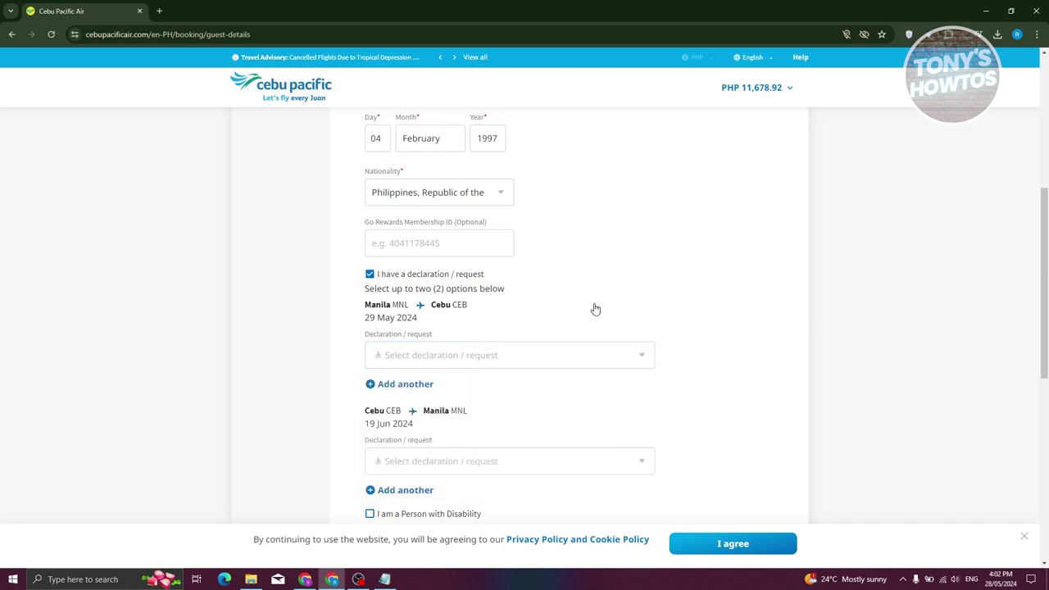
pyautogui.scroll(-10, 592, 306)
pyautogui.click(746, 438)
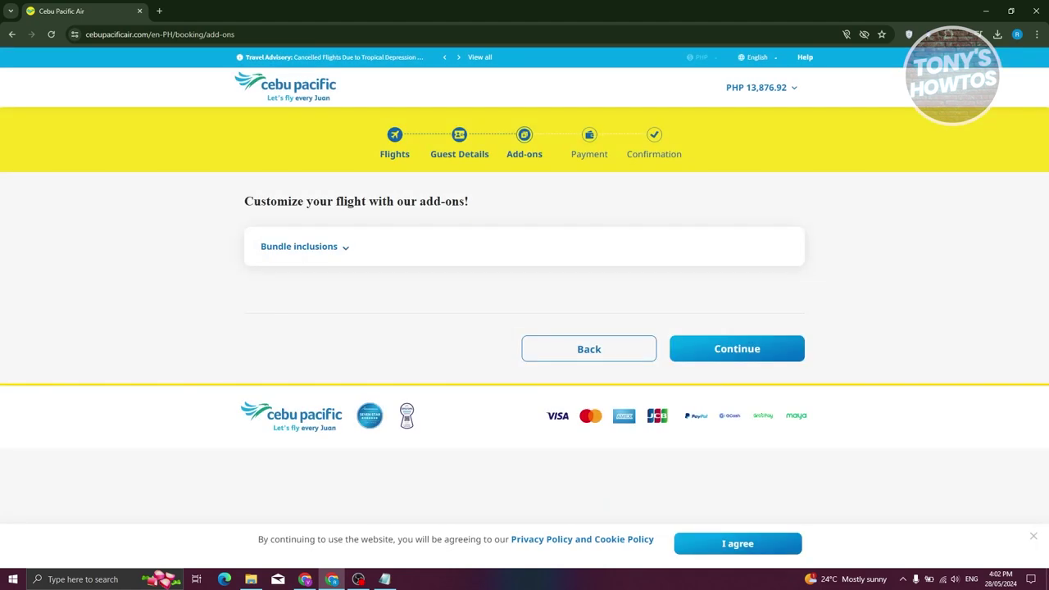
# - Expand the bundle inclusions for both flights and examine the seat selector, baggage and TravelSure add-ons already in the booking
pyautogui.click(340, 247)
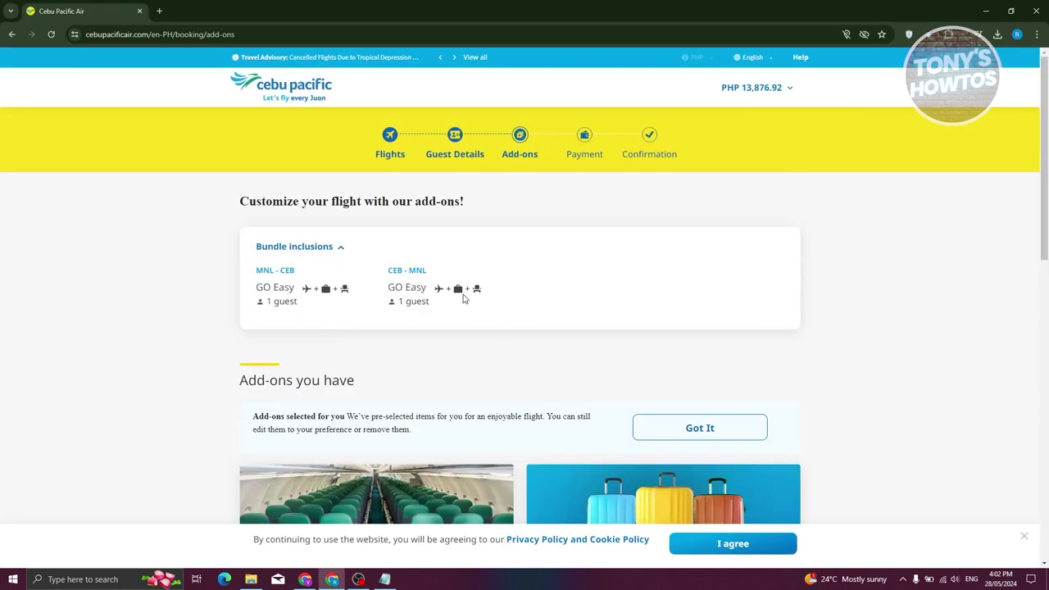
pyautogui.scroll(-1, 481, 334)
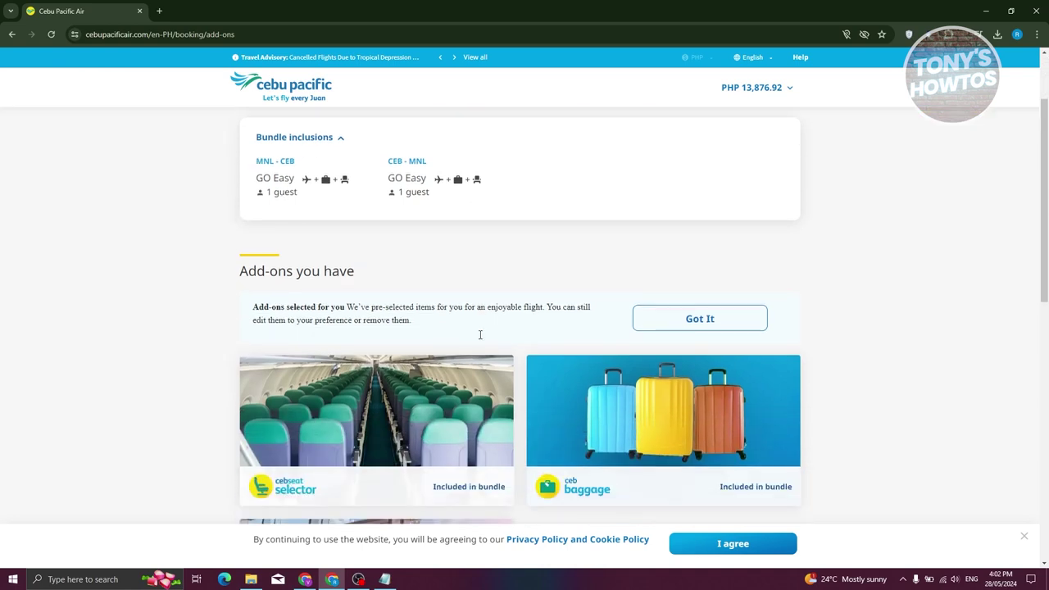
pyautogui.scroll(-1, 471, 337)
pyautogui.scroll(1, 291, 279)
pyautogui.scroll(-2, 525, 339)
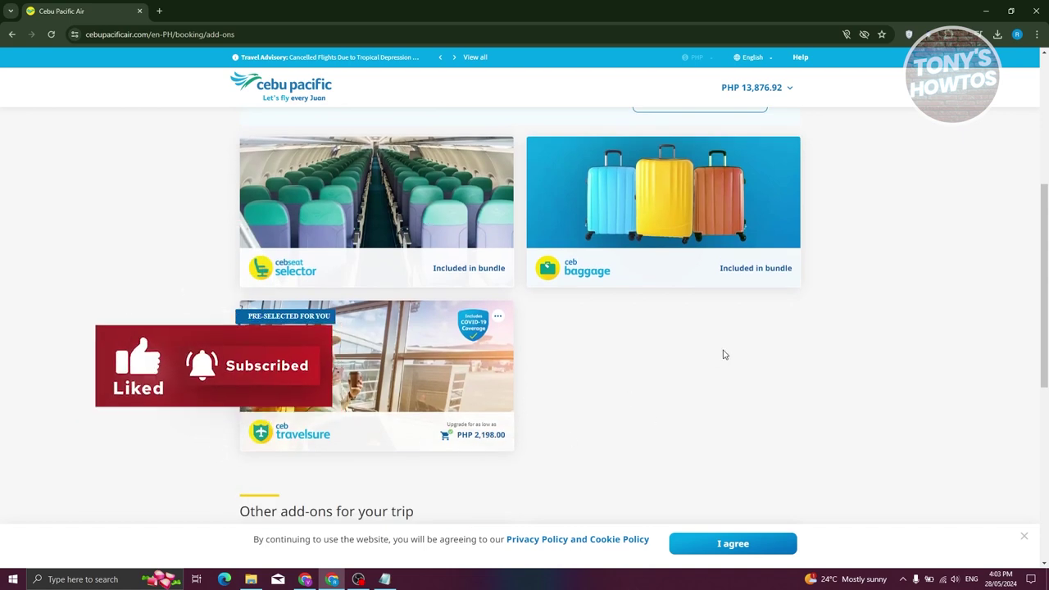
pyautogui.scroll(1, 724, 354)
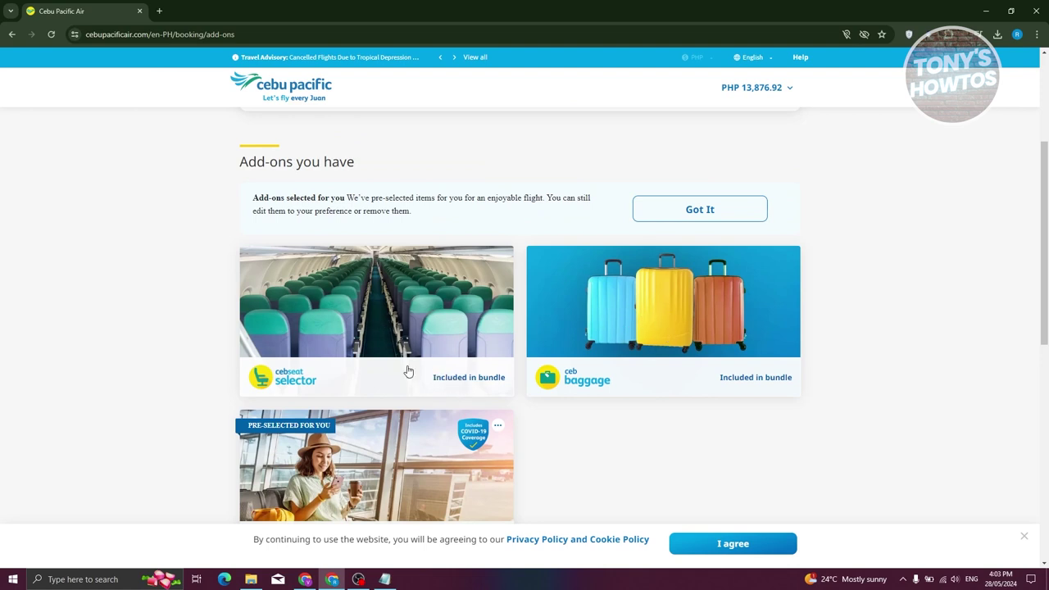
pyautogui.scroll(2, 750, 369)
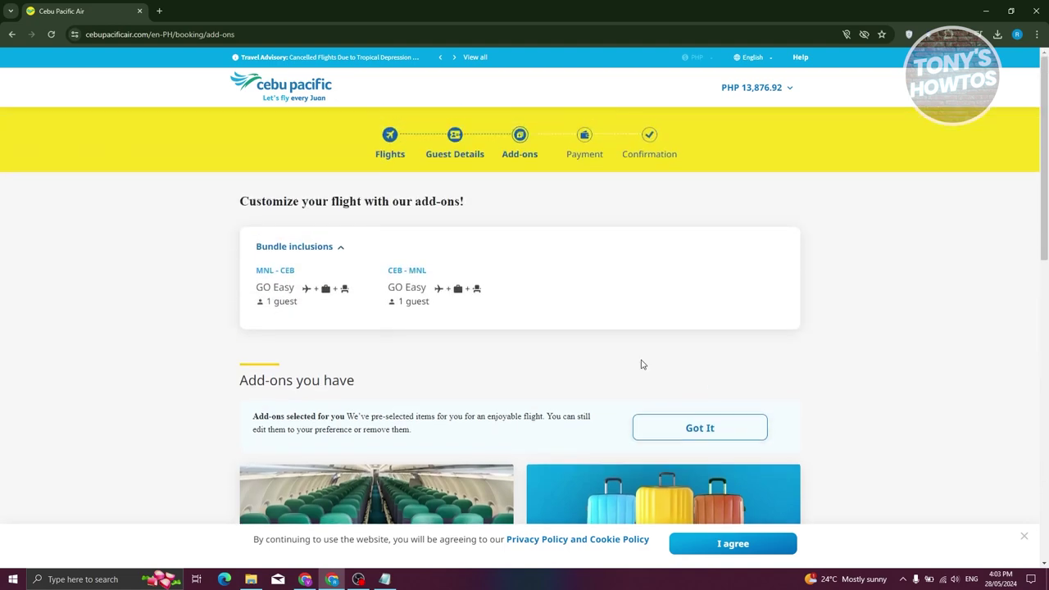
# - Keep the pre-selected add-ons and continue to the booking summary
pyautogui.scroll(-7, 632, 204)
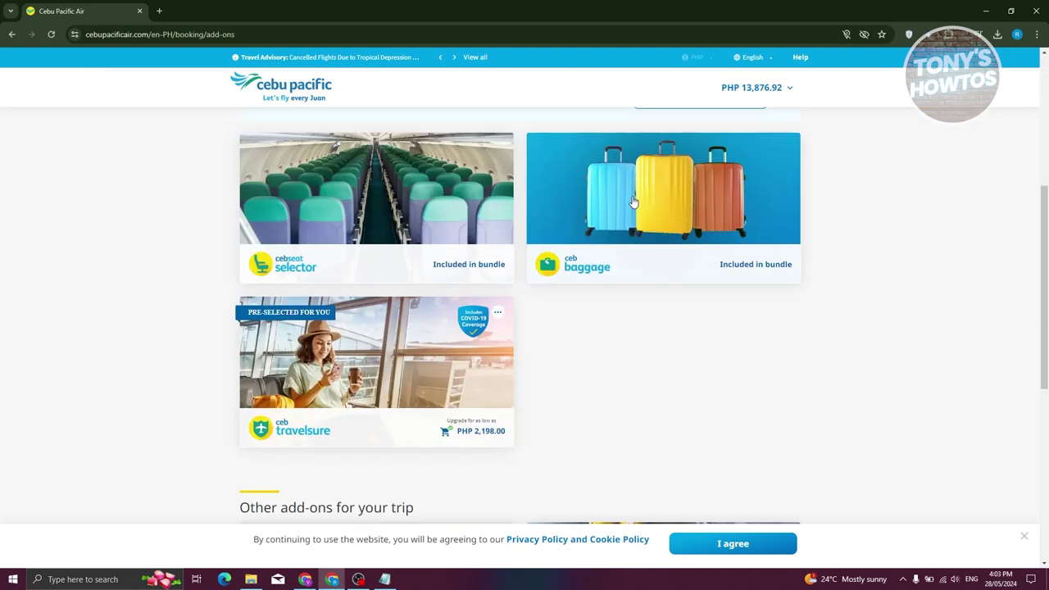
pyautogui.scroll(-1, 633, 246)
pyautogui.click(731, 477)
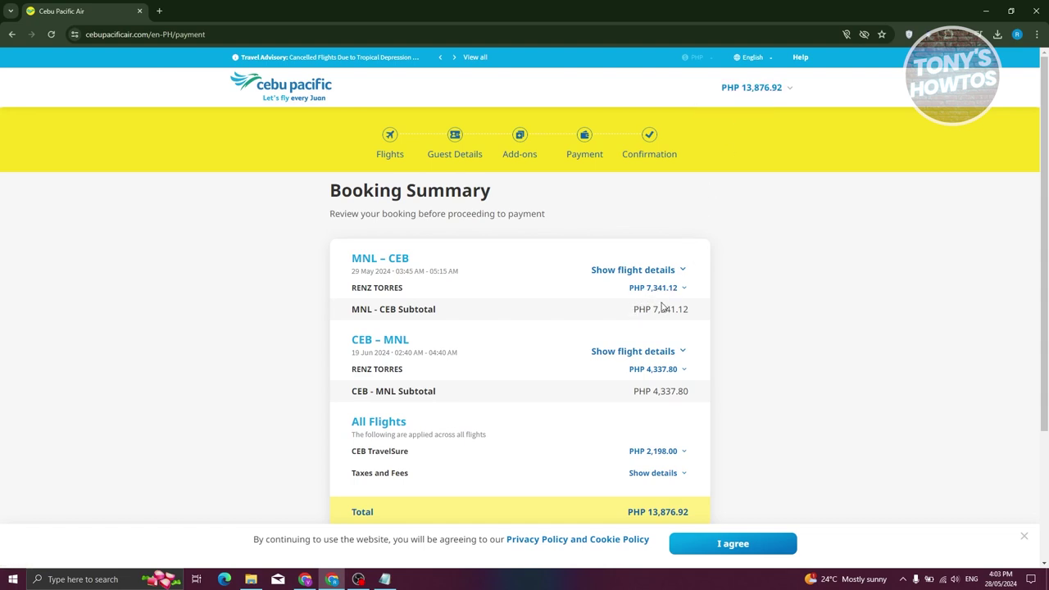
# - Review the flight subtotals and total in the booking summary, accept the Conditions of Carriage, and continue to payment
pyautogui.moveTo(654, 310); pyautogui.dragTo(698, 315)
pyautogui.scroll(-2, 480, 287)
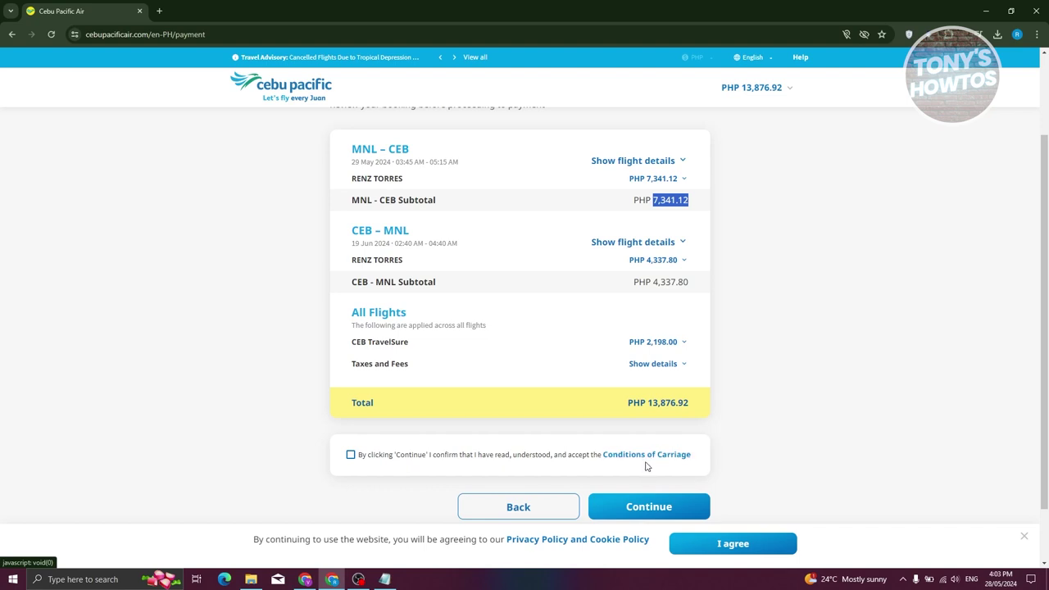
pyautogui.click(350, 456)
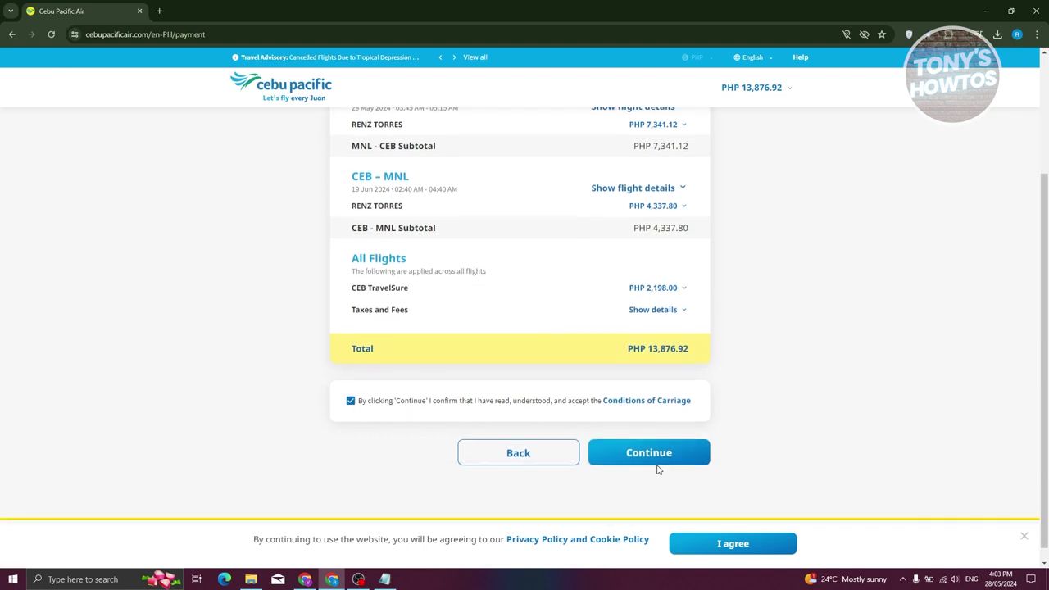
pyautogui.click(655, 464)
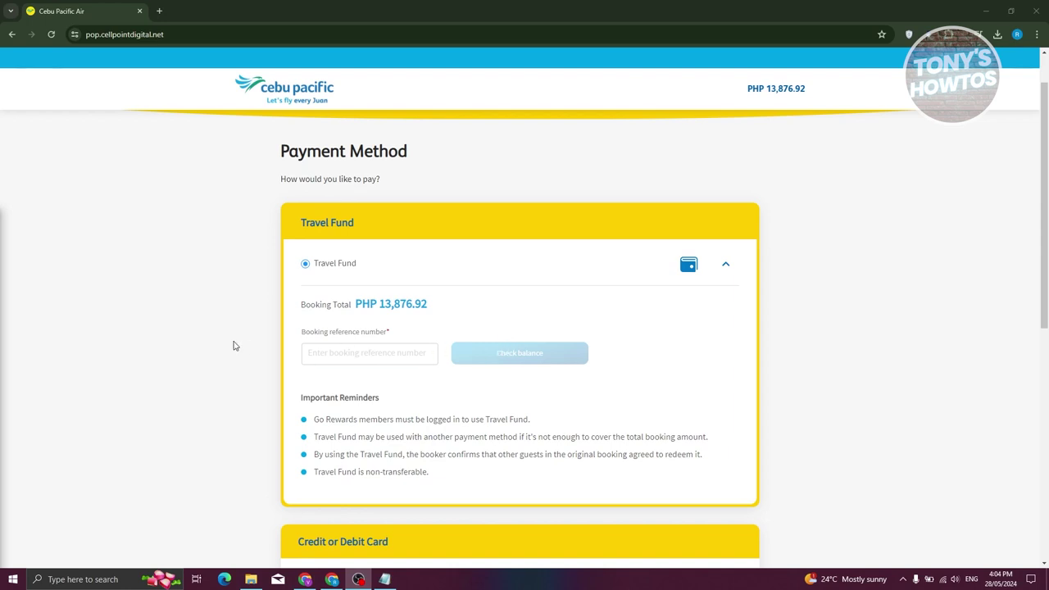
# - Examine the Travel Fund payment option, and open the credit, debit or prepaid card form to examine its card, billing address and contact fields
pyautogui.moveTo(441, 315); pyautogui.dragTo(355, 312)
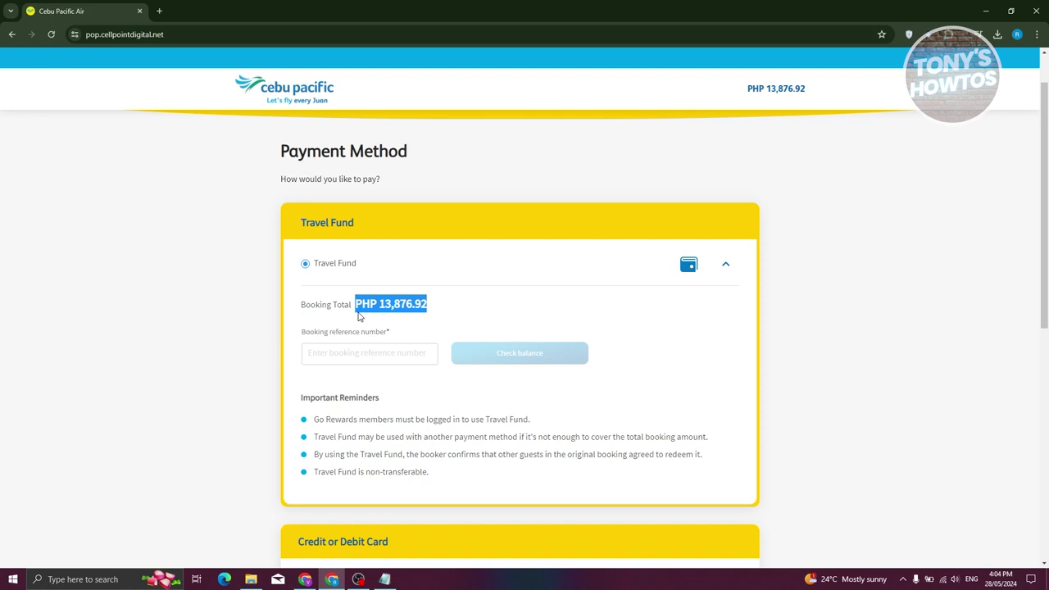
pyautogui.scroll(-4, 136, 386)
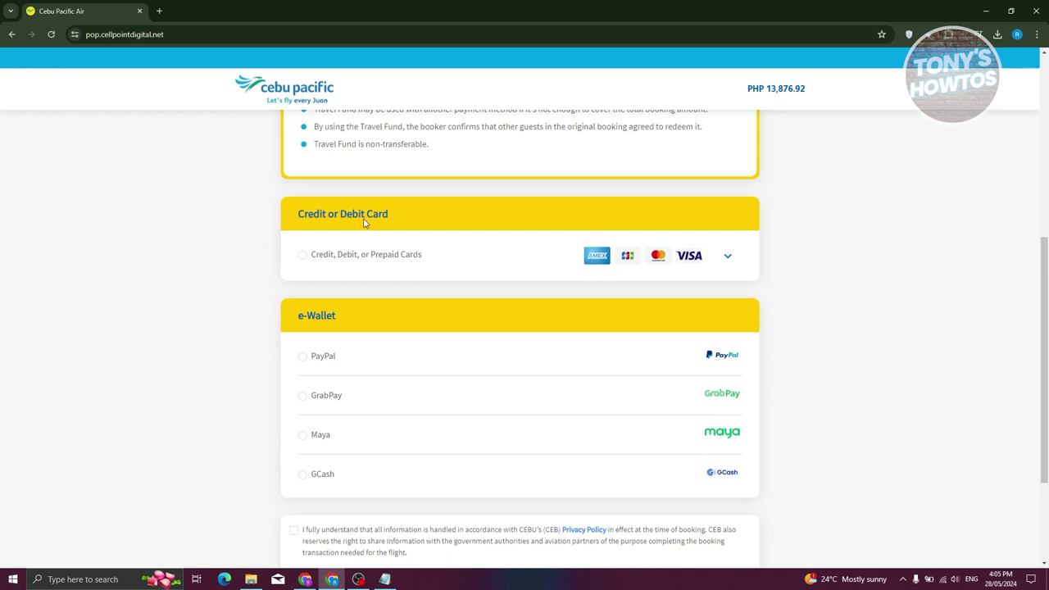
pyautogui.click(316, 257)
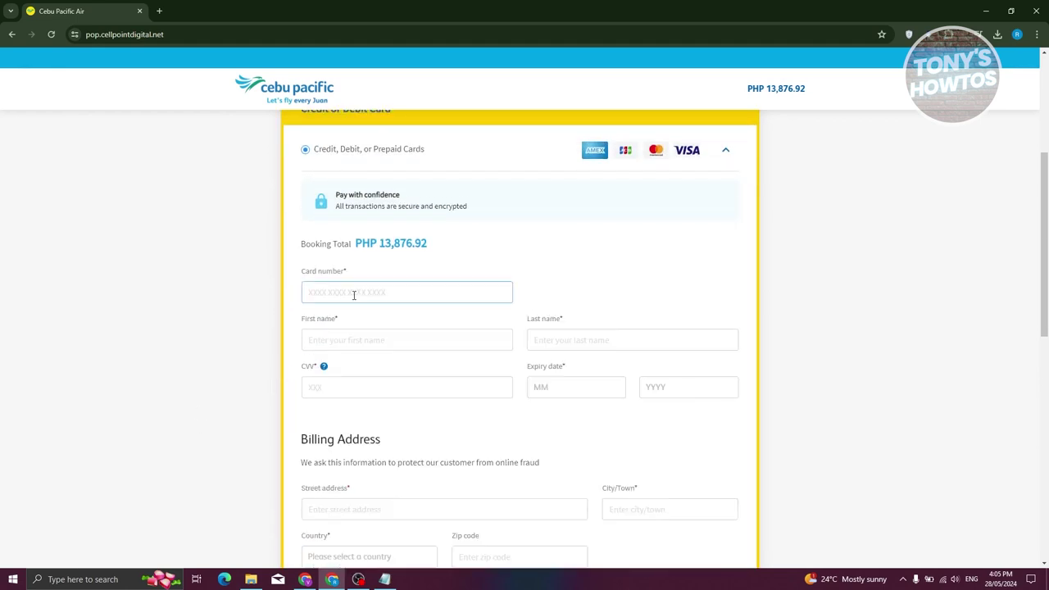
pyautogui.scroll(-3, 352, 303)
pyautogui.scroll(-4, 266, 352)
pyautogui.scroll(4, 268, 365)
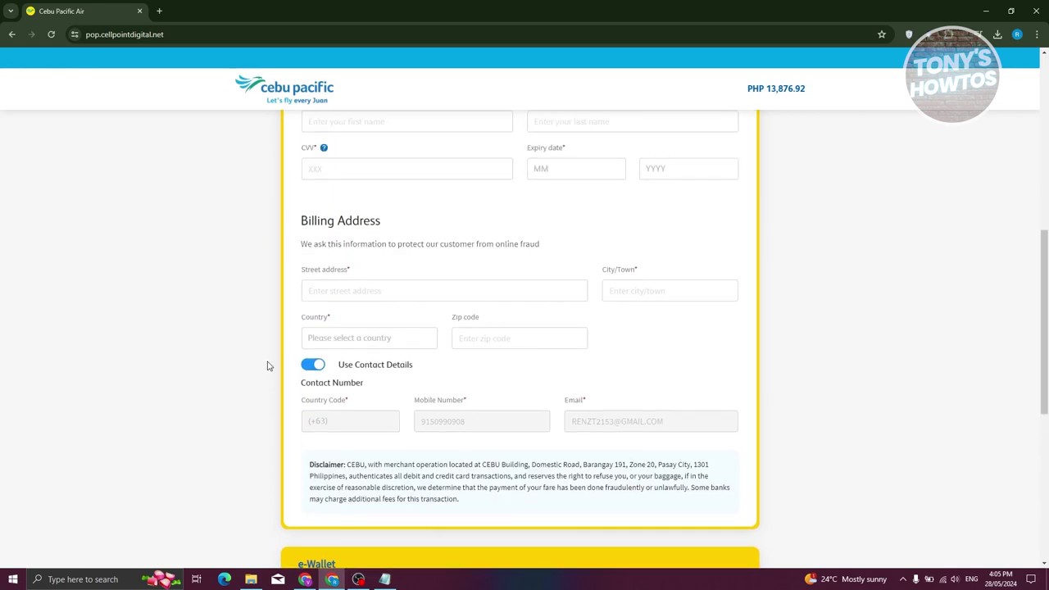
pyautogui.scroll(-5, 266, 410)
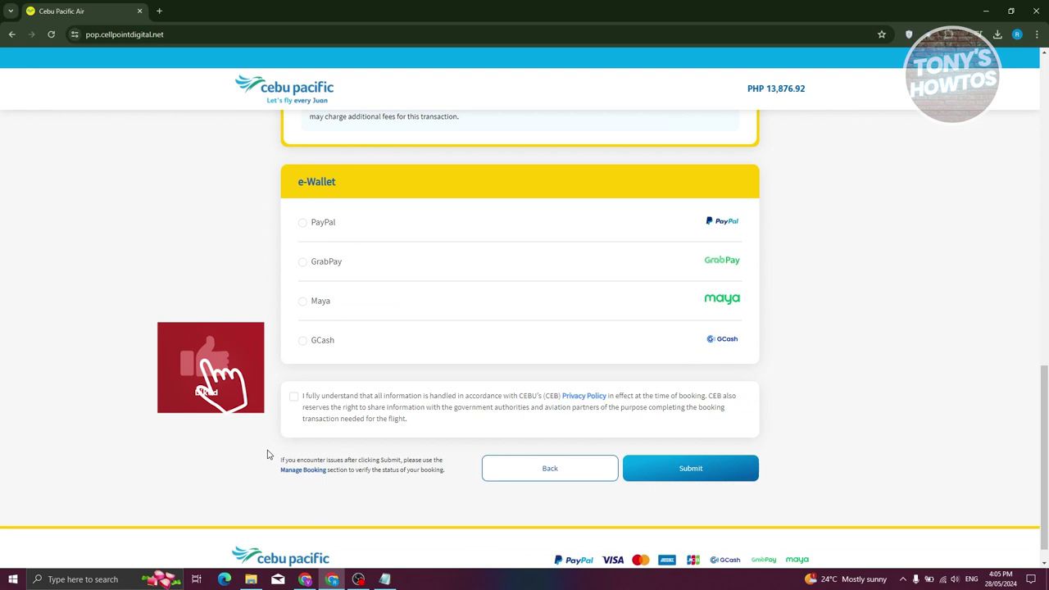
pyautogui.scroll(-1, 266, 455)
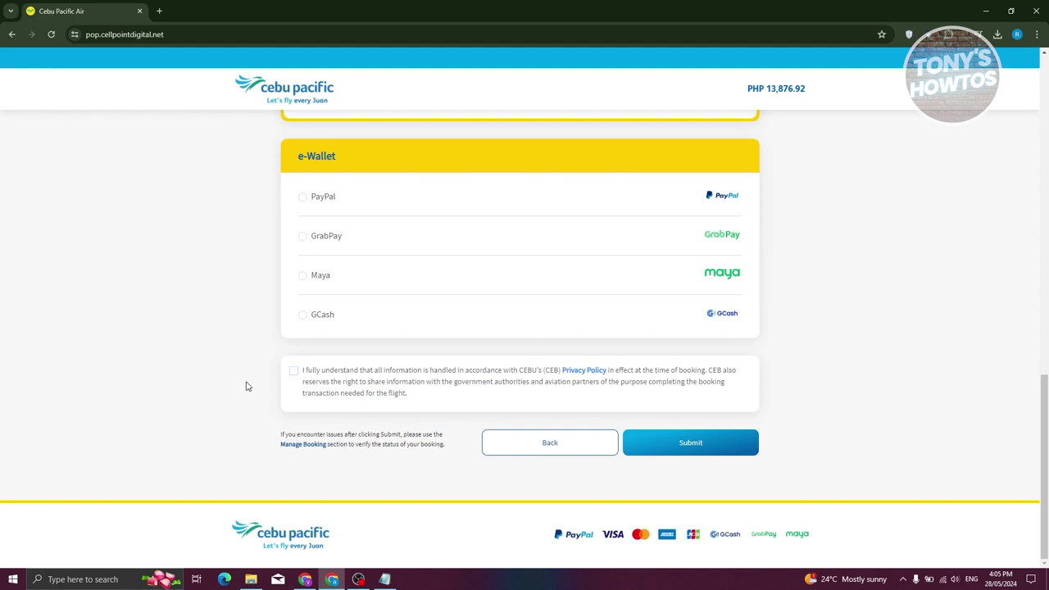
pyautogui.scroll(10, 244, 382)
pyautogui.scroll(3, 241, 373)
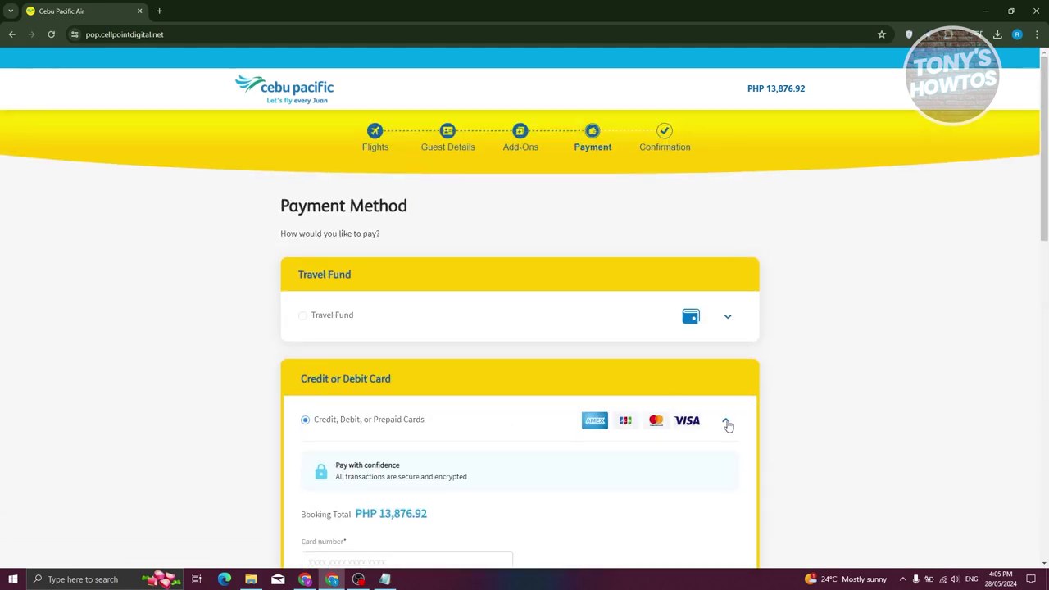
# - Collapse the card payment form and review the Travel Fund, card and e-wallet payment methods
pyautogui.click(726, 422)
pyautogui.scroll(-4, 287, 433)
pyautogui.scroll(5, 813, 426)
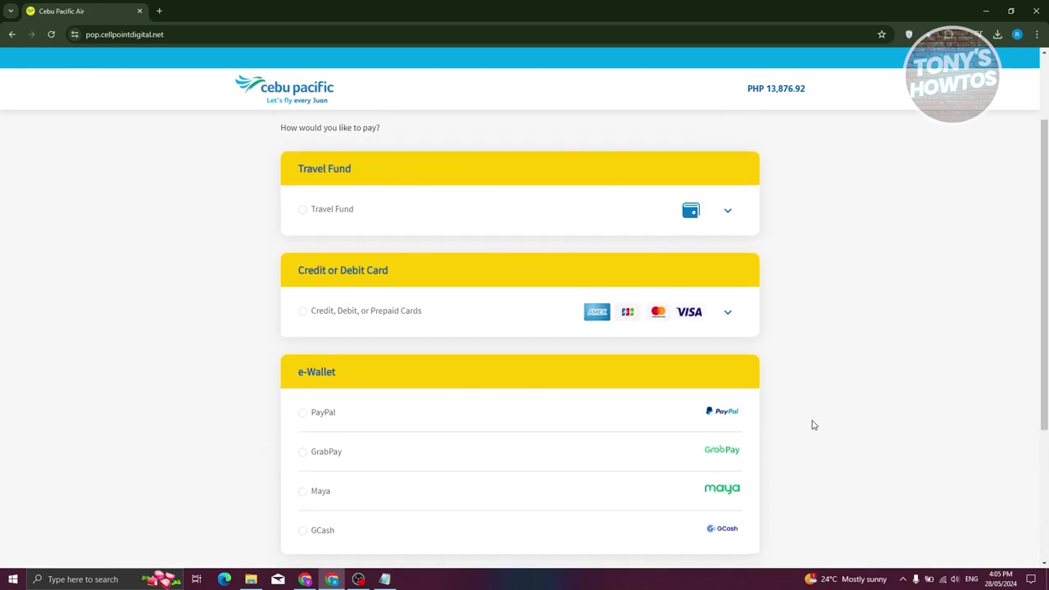